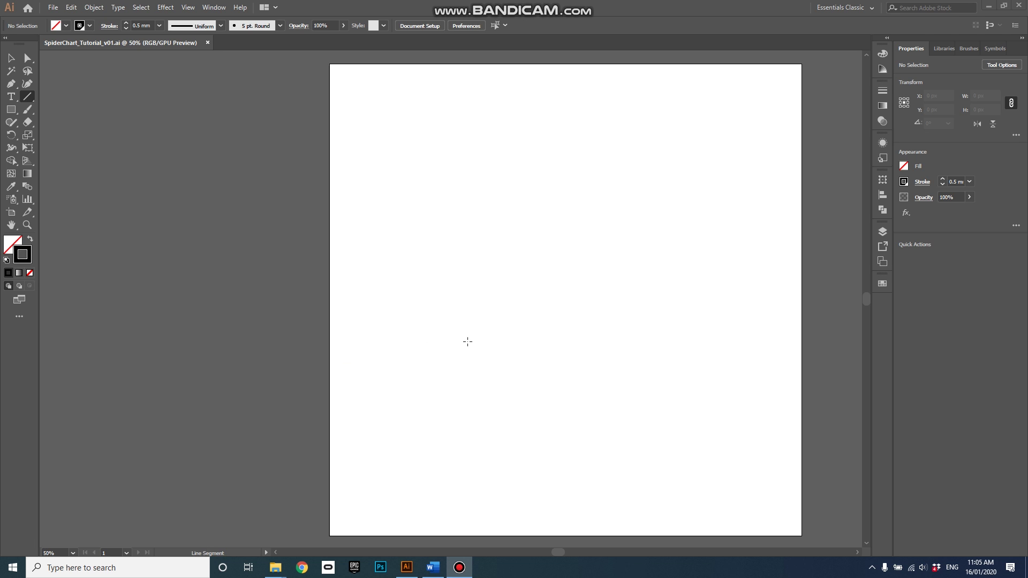
Step: Zoom the canvas out to 33.33% to make room beside the artboard
{"action": "scroll", "coordinate": [492, 338], "scroll_direction": "down", "scroll_amount": 1, "text": "alt"}
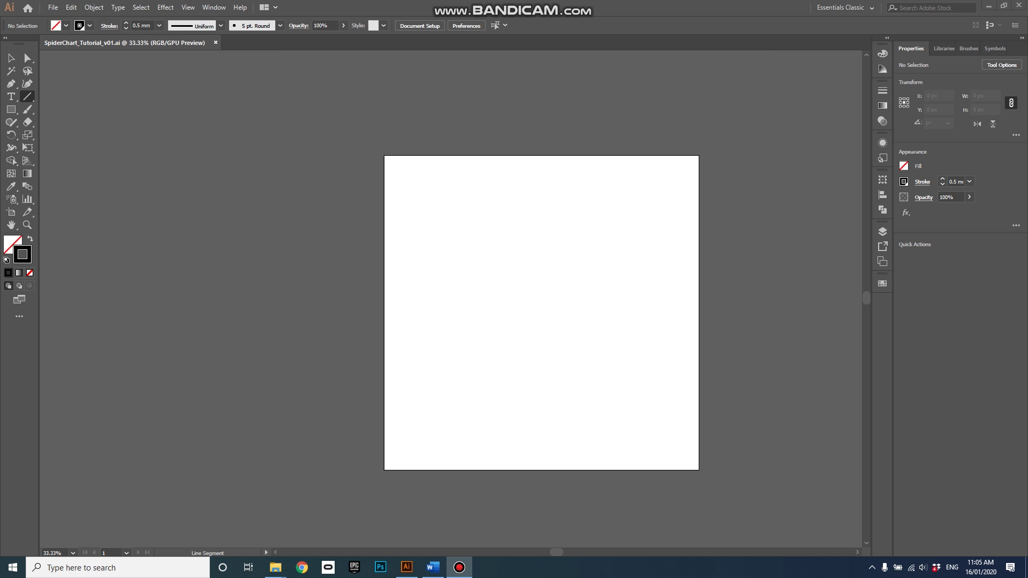
Step: Place the linked spider-chart image and position it up and left beside the artboard
{"action": "left_click_drag", "start_coordinate": [497, 176], "coordinate": [249, 211]}
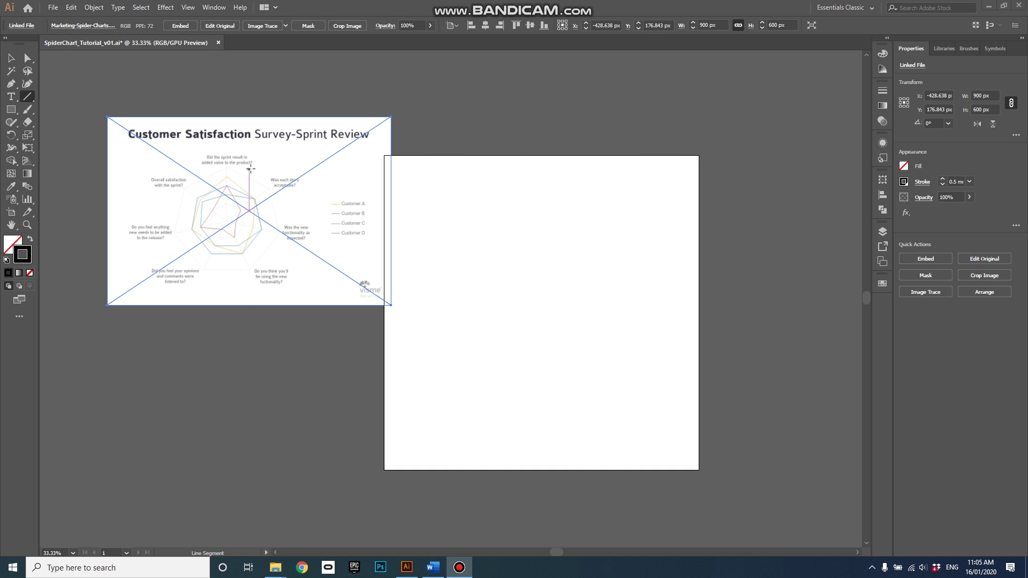
{"action": "left_click", "coordinate": [11, 59]}
{"action": "left_click_drag", "start_coordinate": [262, 168], "coordinate": [219, 160]}
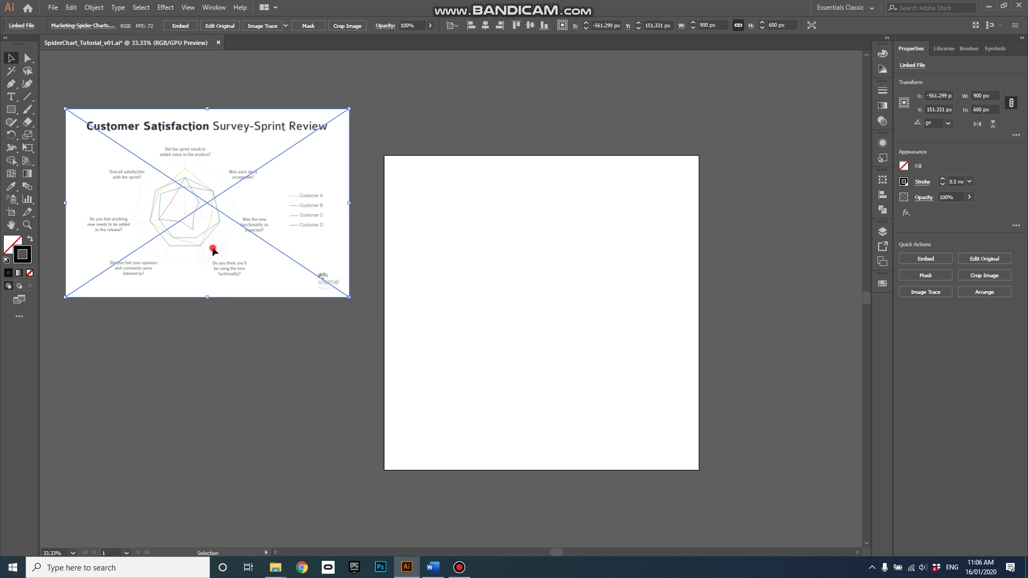
{"action": "left_click_drag", "start_coordinate": [213, 250], "coordinate": [218, 249]}
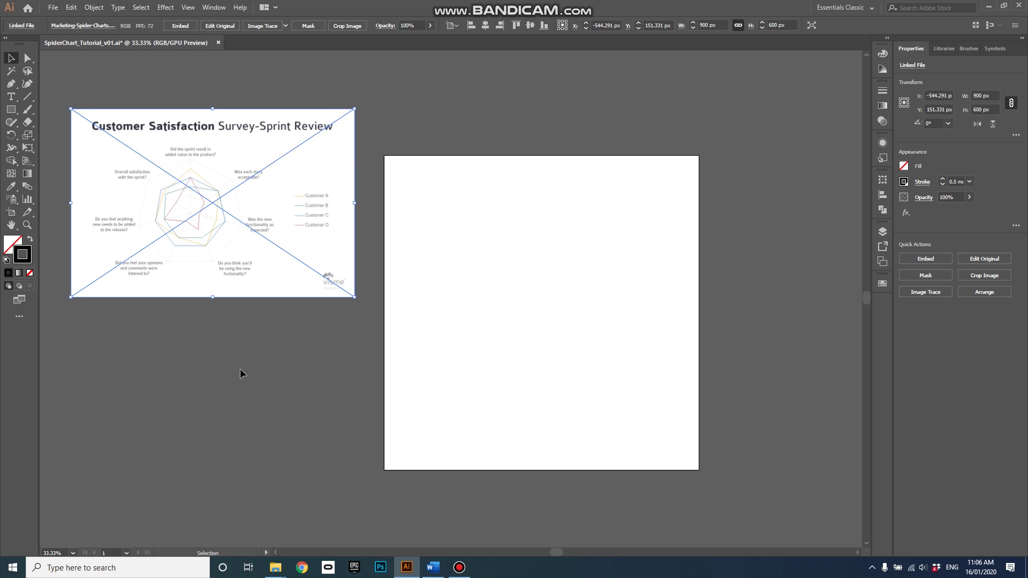
Step: Zoom in and out to inspect the placed reference image
{"action": "scroll", "coordinate": [202, 283], "scroll_direction": "up", "scroll_amount": 2}
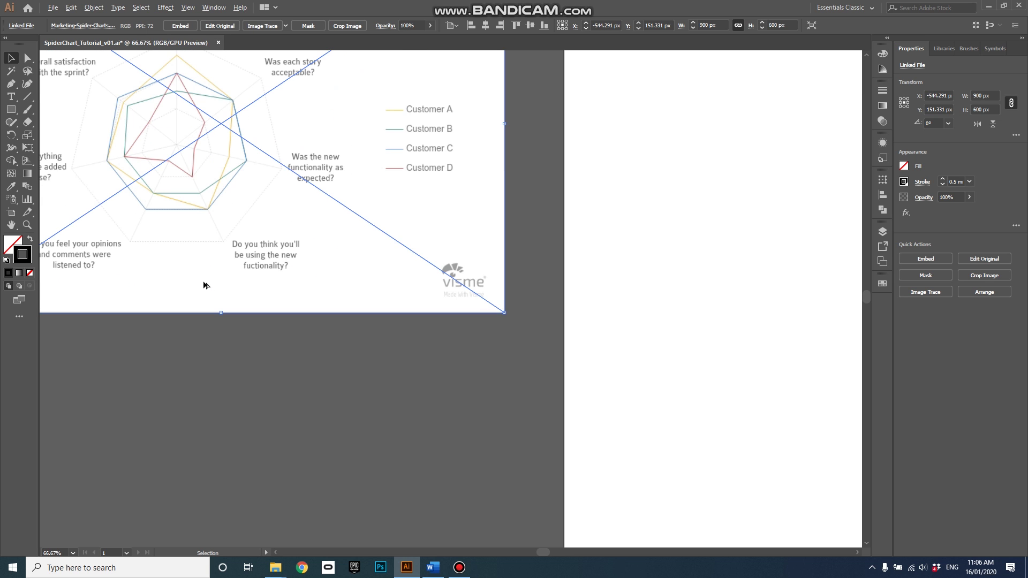
{"action": "scroll", "coordinate": [204, 284], "scroll_direction": "down", "scroll_amount": 3}
{"action": "scroll", "coordinate": [164, 203], "scroll_direction": "up", "scroll_amount": 4}
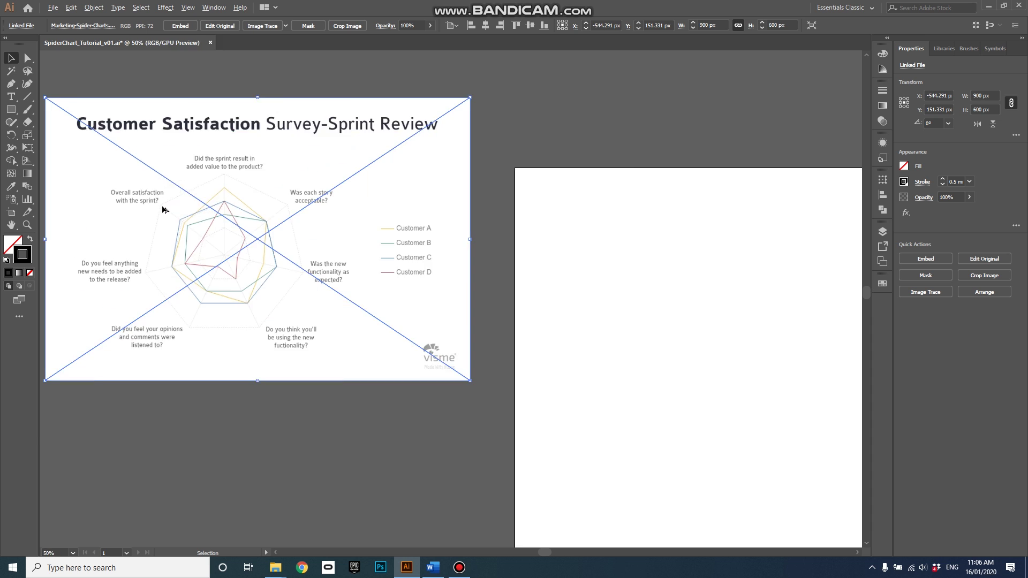
{"action": "scroll", "coordinate": [271, 292], "scroll_direction": "up", "scroll_amount": 1}
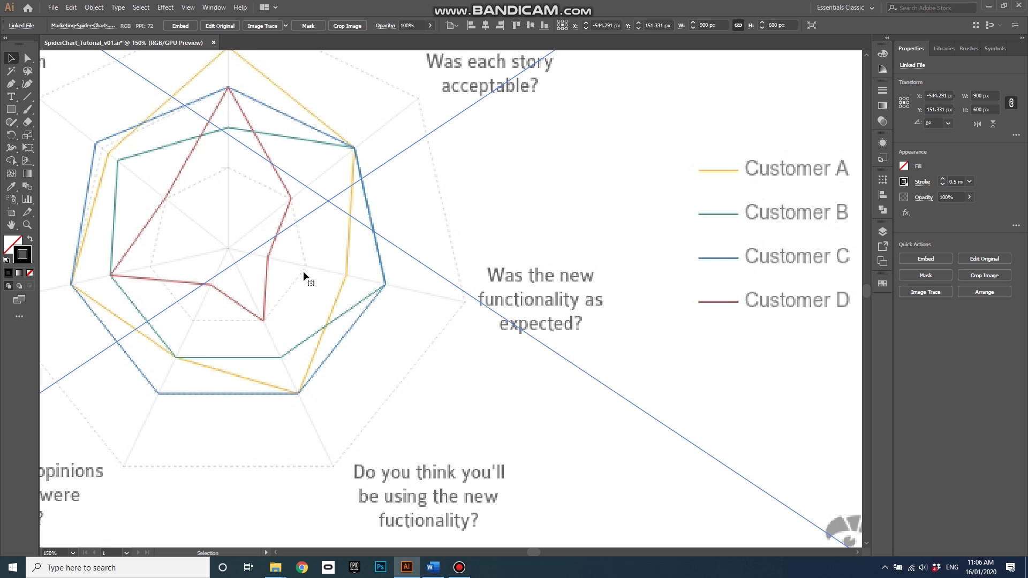
{"action": "scroll", "coordinate": [461, 303], "scroll_direction": "down", "scroll_amount": 1}
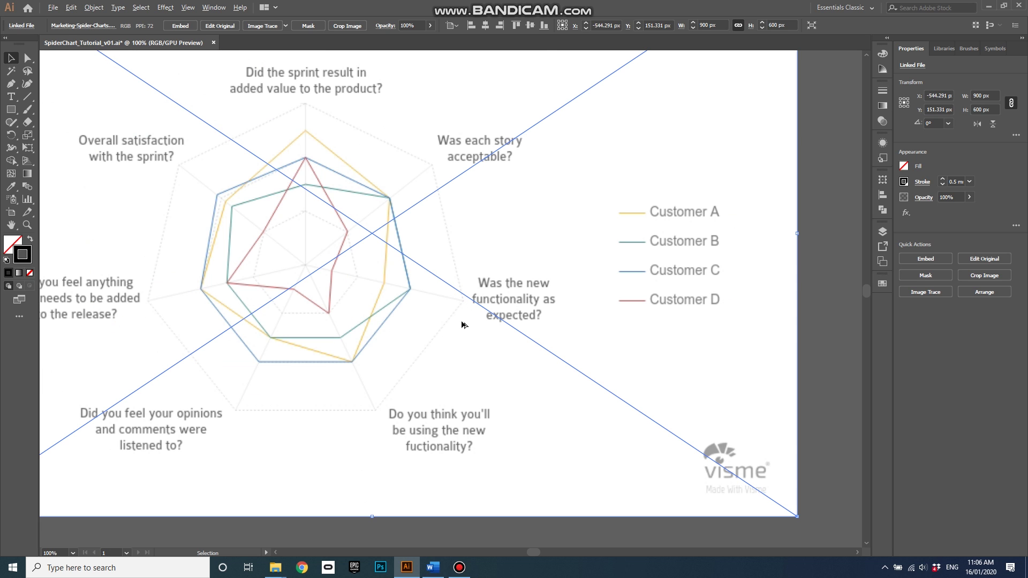
{"action": "scroll", "coordinate": [361, 293], "scroll_direction": "down", "scroll_amount": 1}
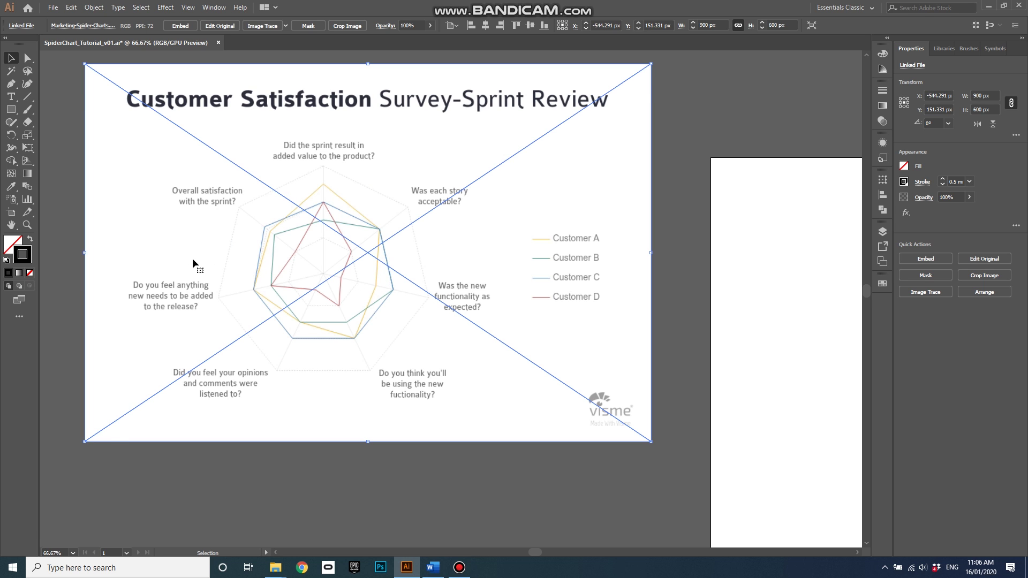
{"action": "scroll", "coordinate": [191, 258], "scroll_direction": "down", "scroll_amount": 1}
{"action": "scroll", "coordinate": [193, 254], "scroll_direction": "down", "scroll_amount": 1}
{"action": "scroll", "coordinate": [339, 387], "scroll_direction": "up", "scroll_amount": 1}
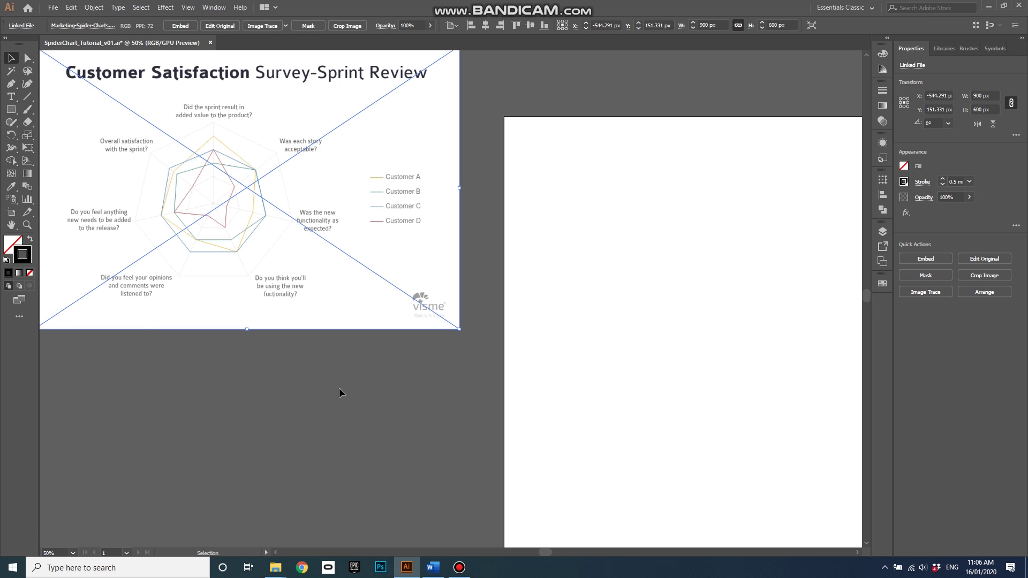
{"action": "scroll", "coordinate": [286, 372], "scroll_direction": "down", "scroll_amount": 1}
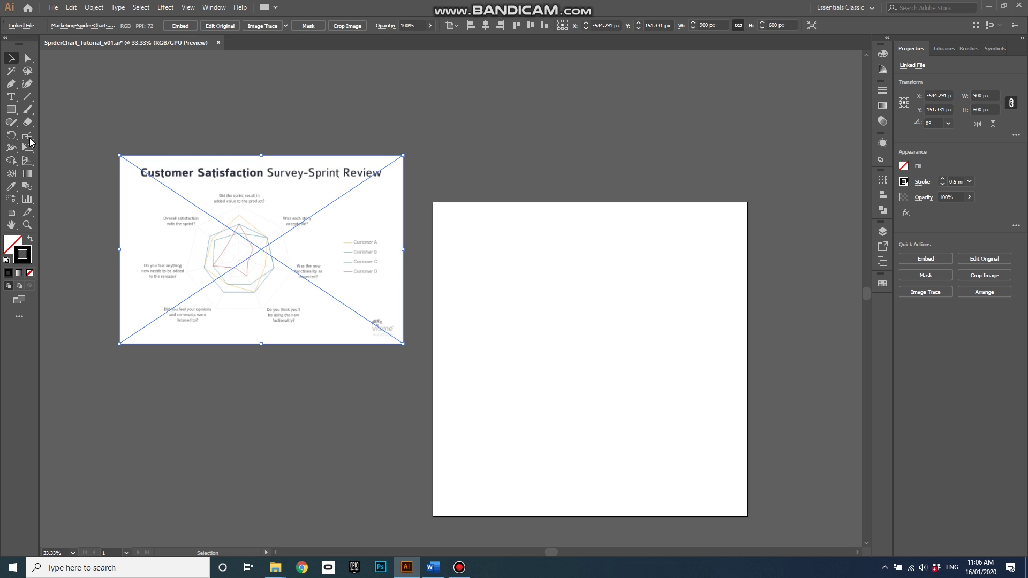
Step: Draw a 7-sided polygon with a 250 px radius on the artboard
{"action": "left_click", "coordinate": [14, 111]}
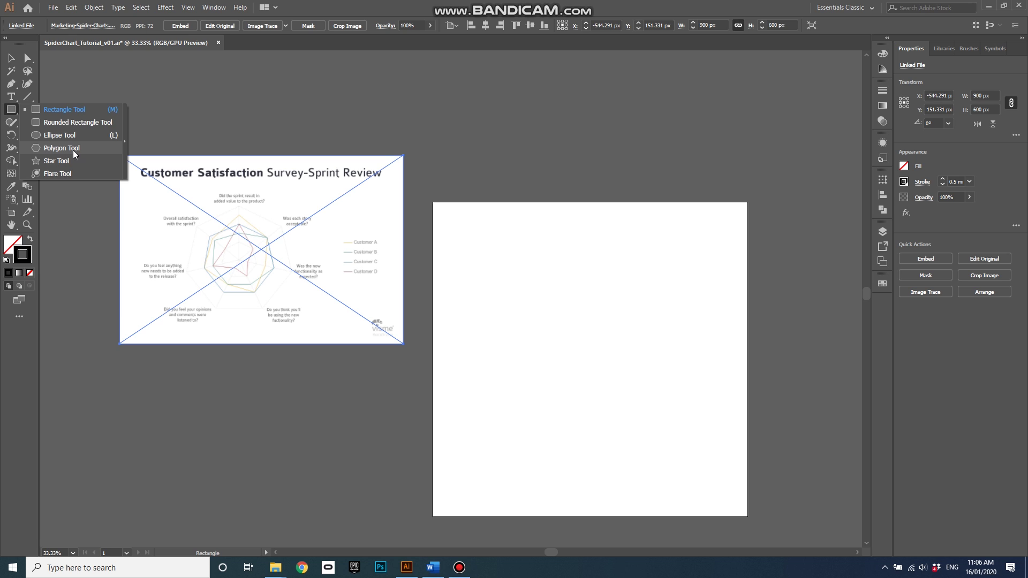
{"action": "left_click", "coordinate": [73, 150]}
{"action": "left_click", "coordinate": [556, 333]}
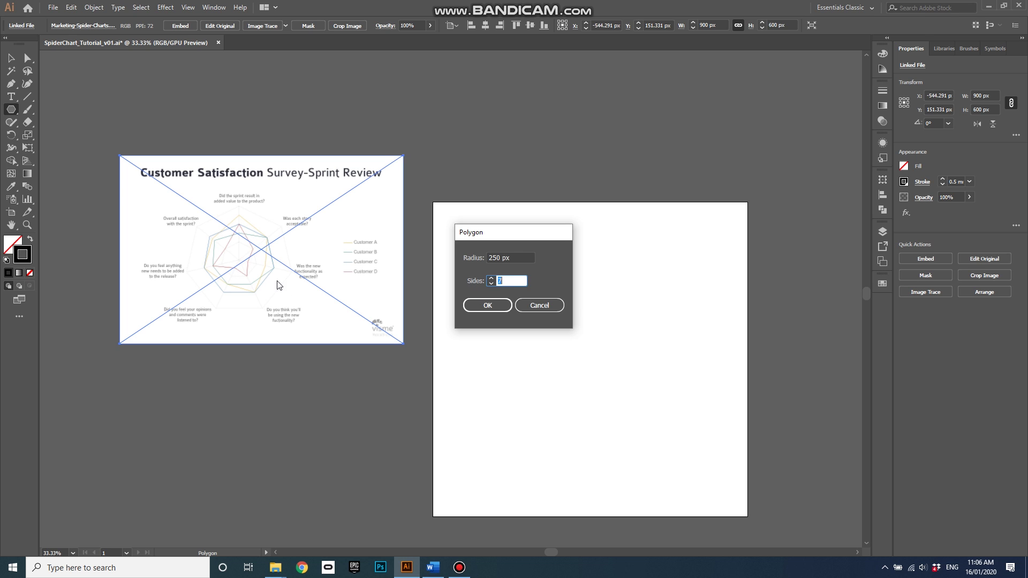
{"action": "left_click", "coordinate": [486, 307]}
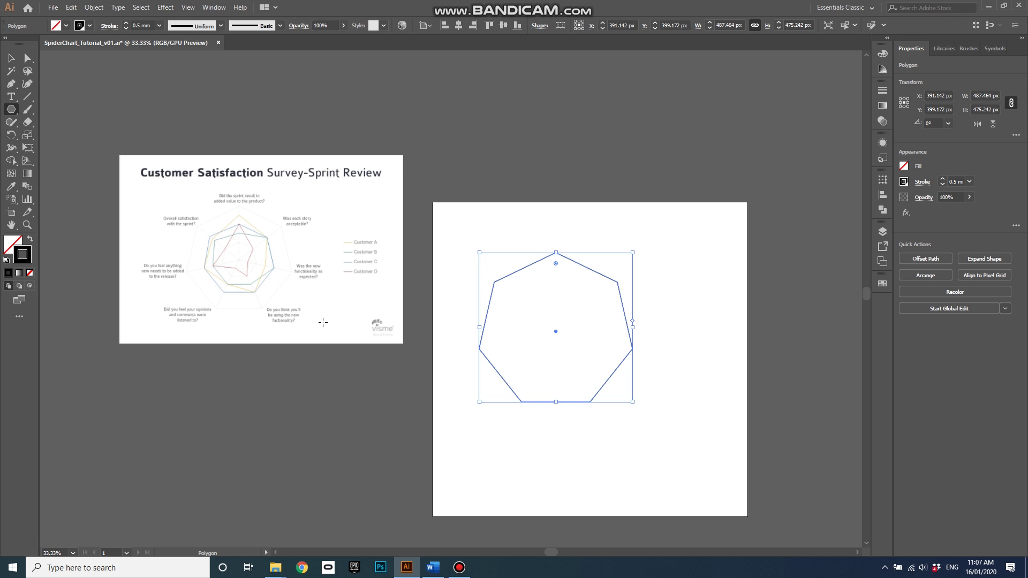
Step: Move the heptagon higher and make two offset copies down and right
{"action": "key", "text": "v"}
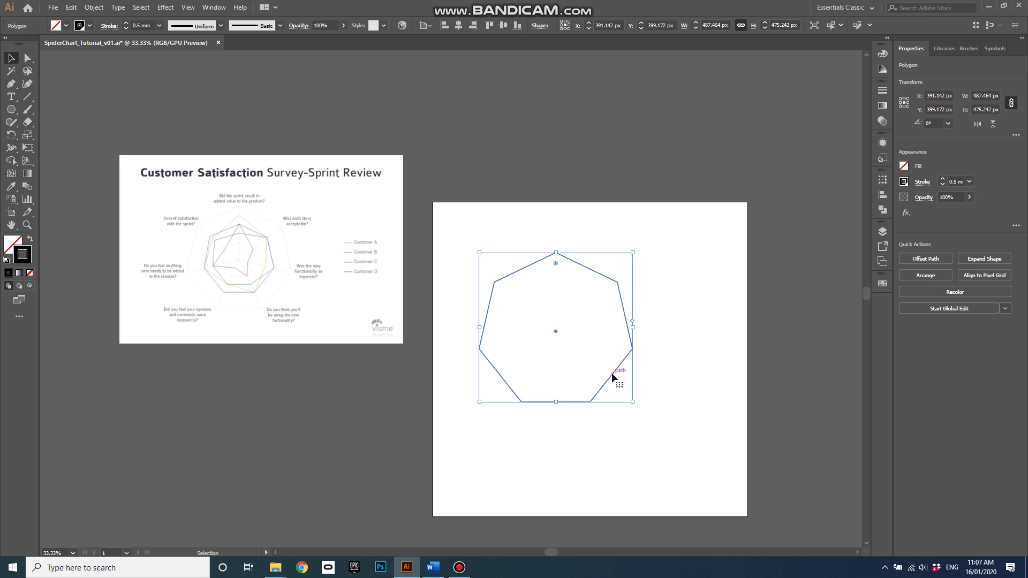
{"action": "left_click_drag", "start_coordinate": [612, 377], "coordinate": [618, 340]}
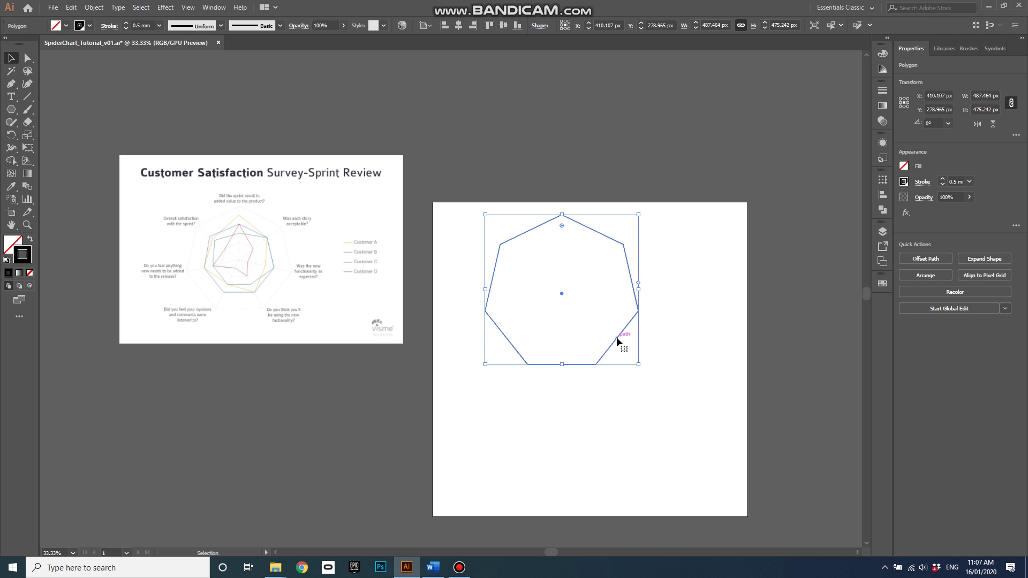
{"action": "left_click_drag", "start_coordinate": [619, 337], "coordinate": [646, 391]}
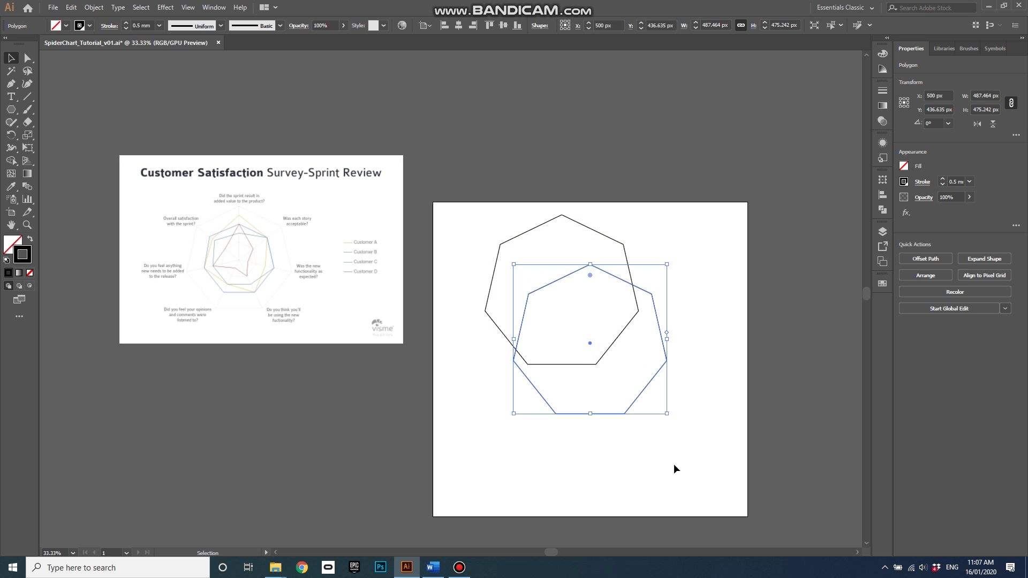
{"action": "key", "text": "ctrl+d"}
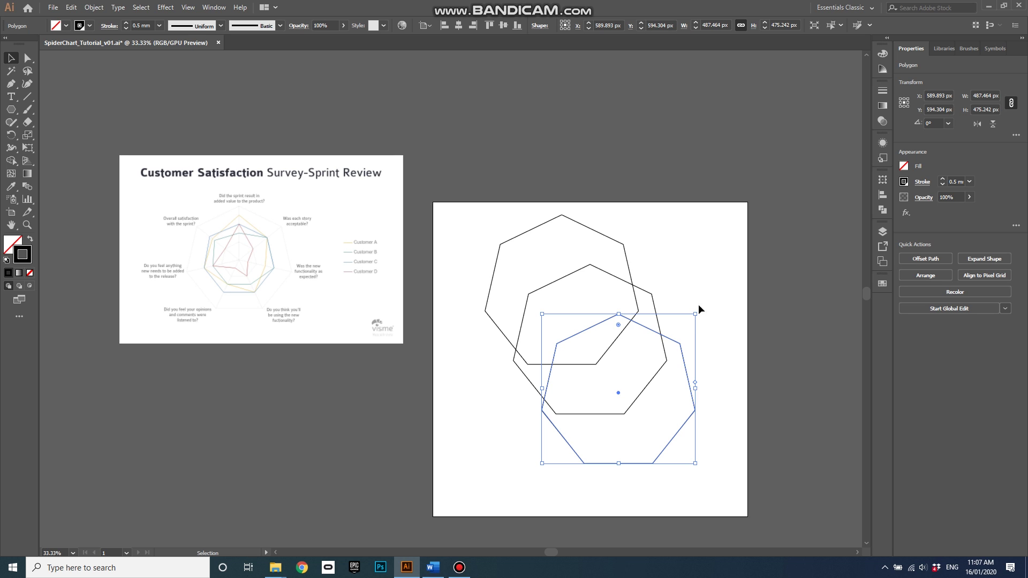
Step: Set one heptagon copy's polygon radius to 150 px
{"action": "left_click", "coordinate": [539, 26]}
{"action": "left_click", "coordinate": [443, 70]}
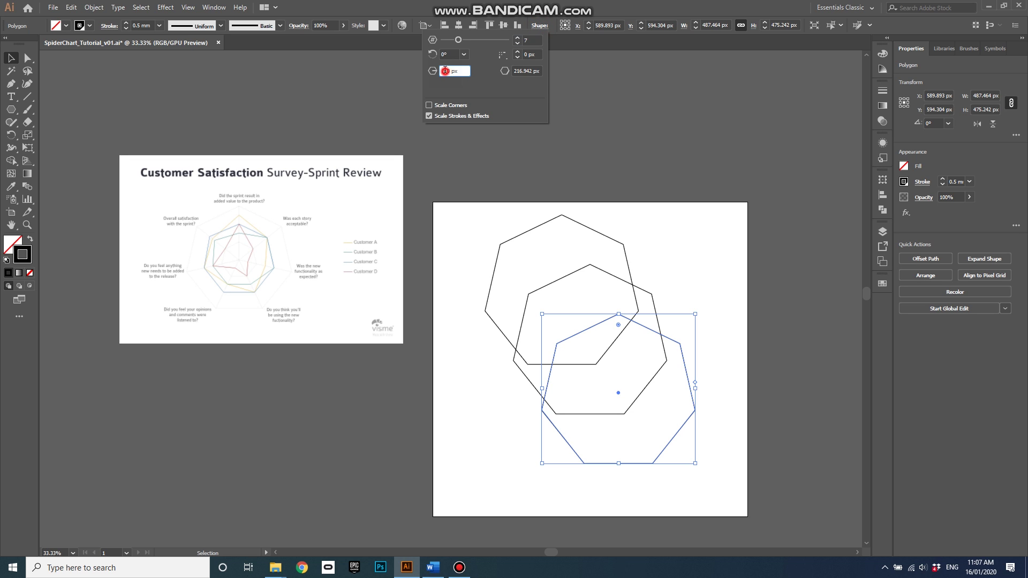
{"action": "key", "text": "BackSpace"}
{"action": "type", "text": "150"}
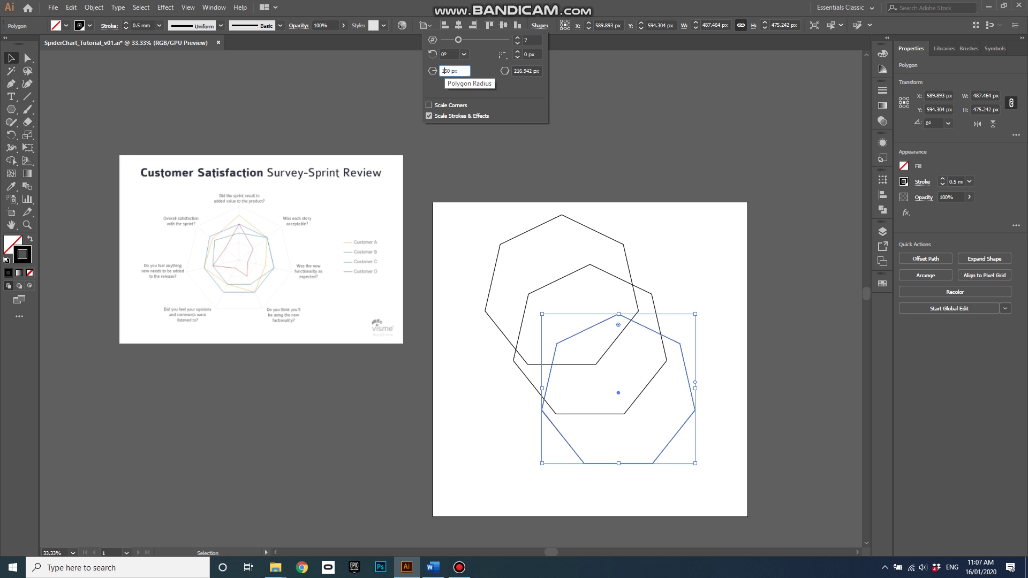
{"action": "key", "text": "Return"}
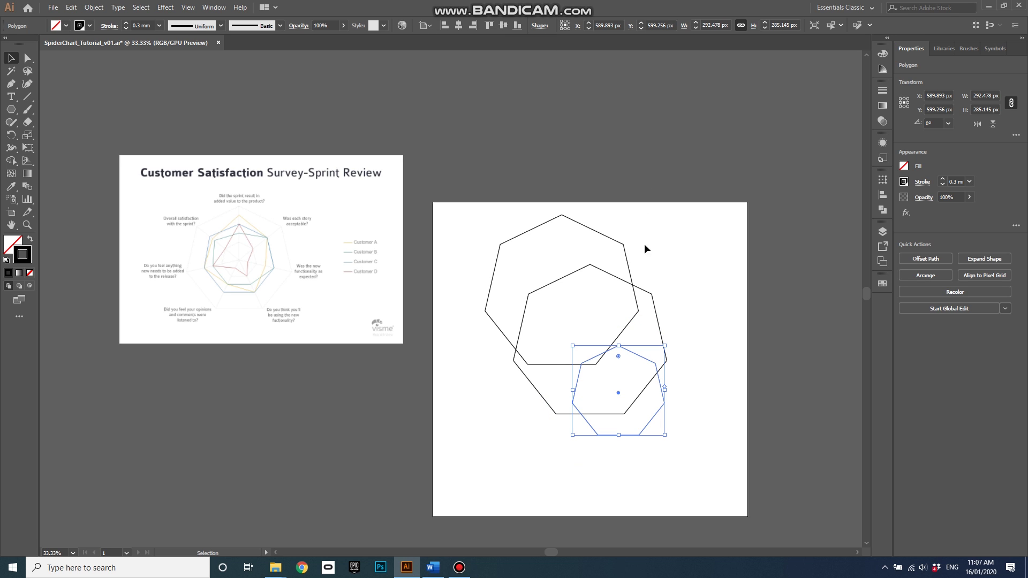
Step: Resize the middle heptagon to a 50 px radius and deselect
{"action": "left_click", "coordinate": [650, 292]}
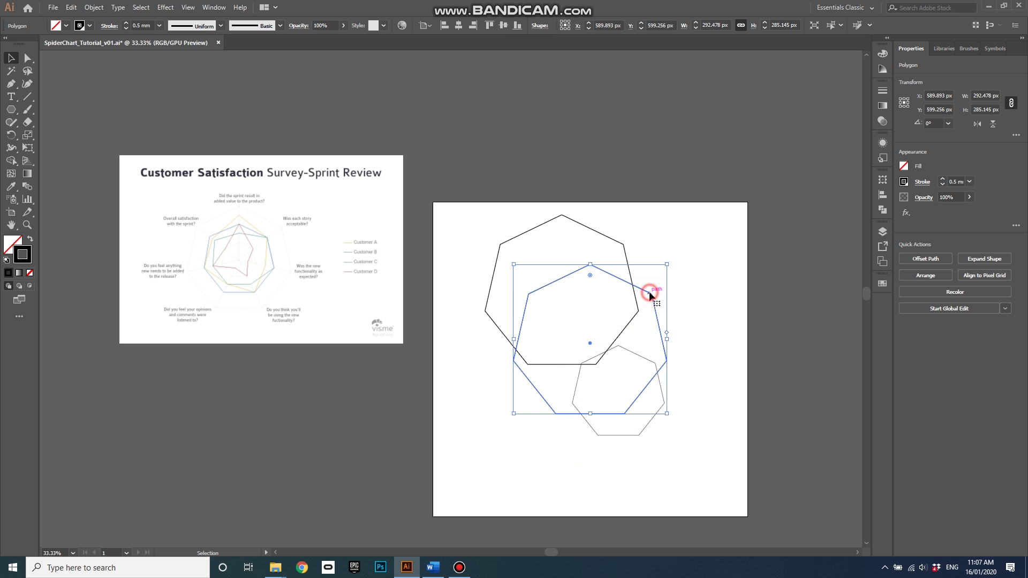
{"action": "left_click", "coordinate": [538, 26]}
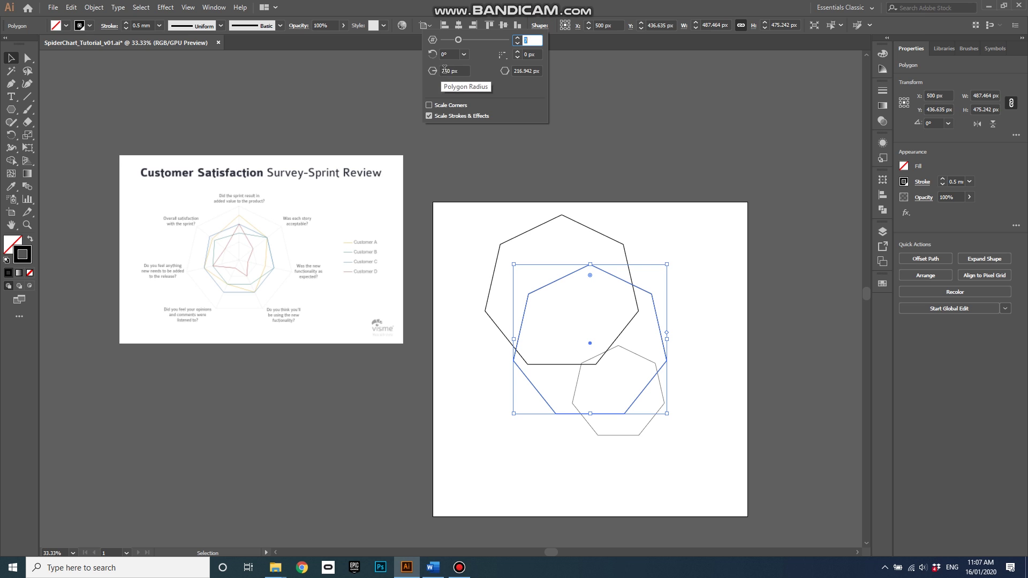
{"action": "left_click_drag", "start_coordinate": [444, 68], "coordinate": [438, 75]}
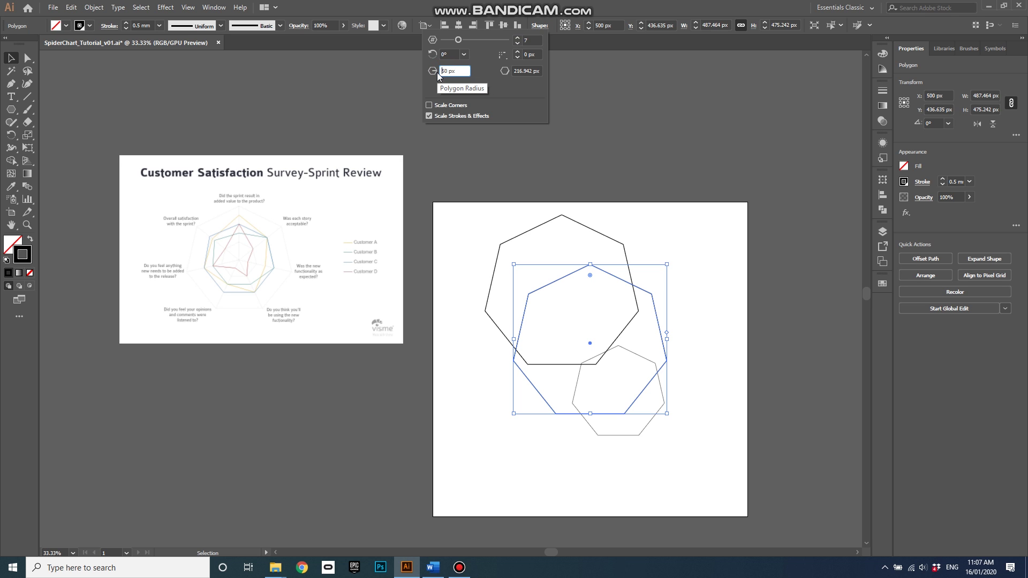
{"action": "key", "text": "Return"}
{"action": "left_click", "coordinate": [689, 416]}
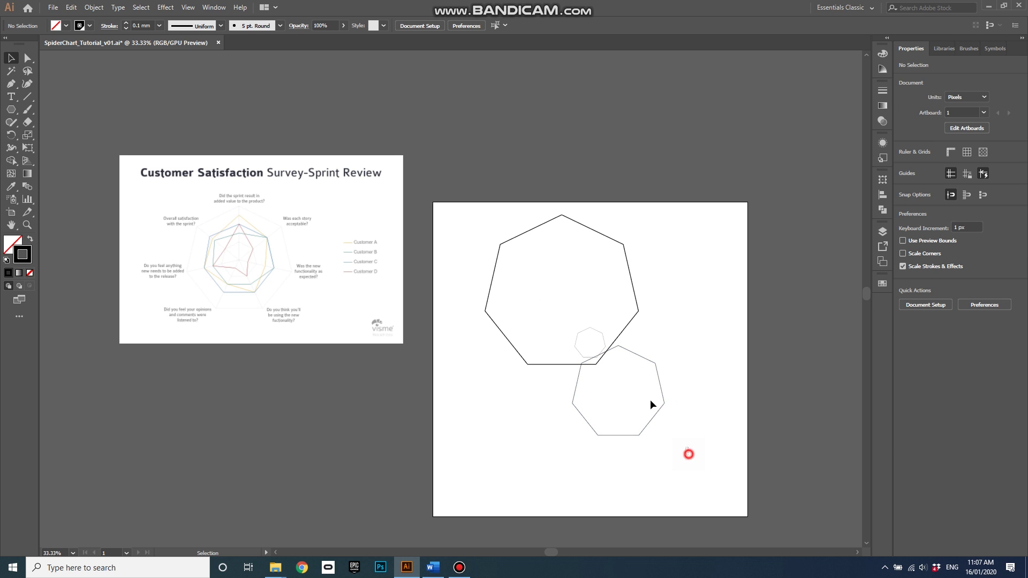
Step: Align all three heptagons on their horizontal and vertical centres
{"action": "left_click_drag", "start_coordinate": [650, 402], "coordinate": [465, 210]}
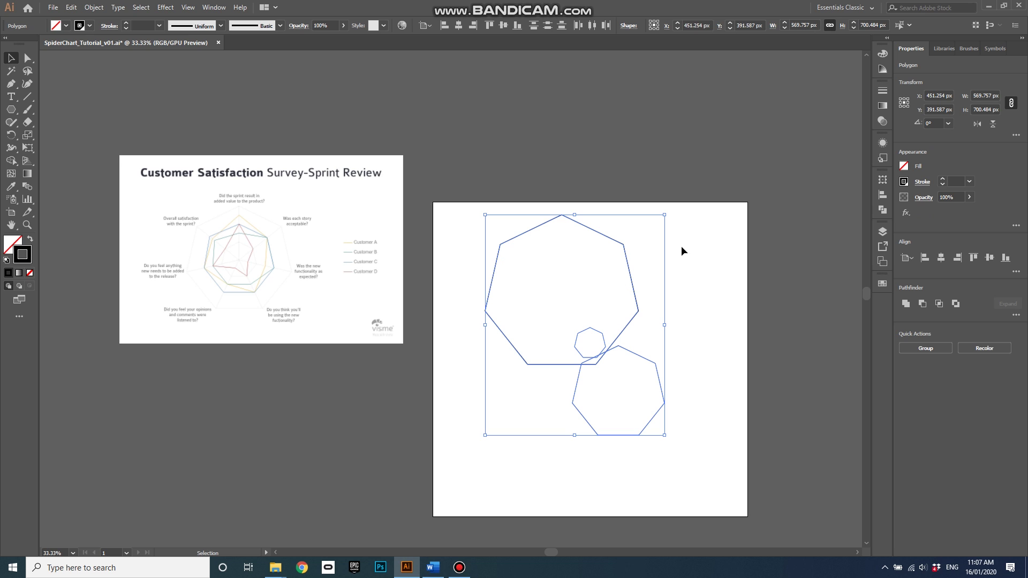
{"action": "left_click", "coordinate": [882, 195]}
{"action": "left_click", "coordinate": [777, 204]}
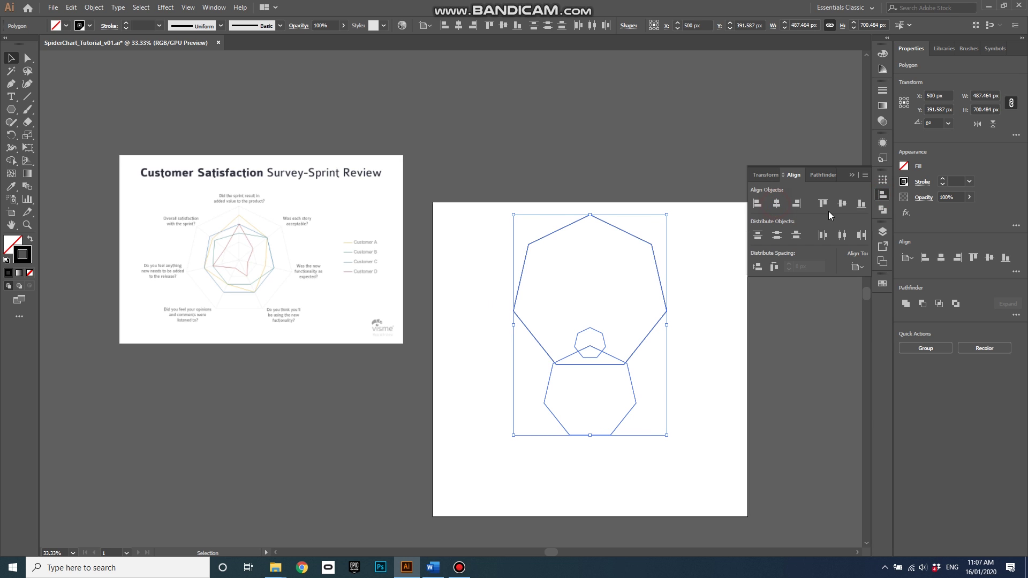
{"action": "left_click", "coordinate": [843, 204]}
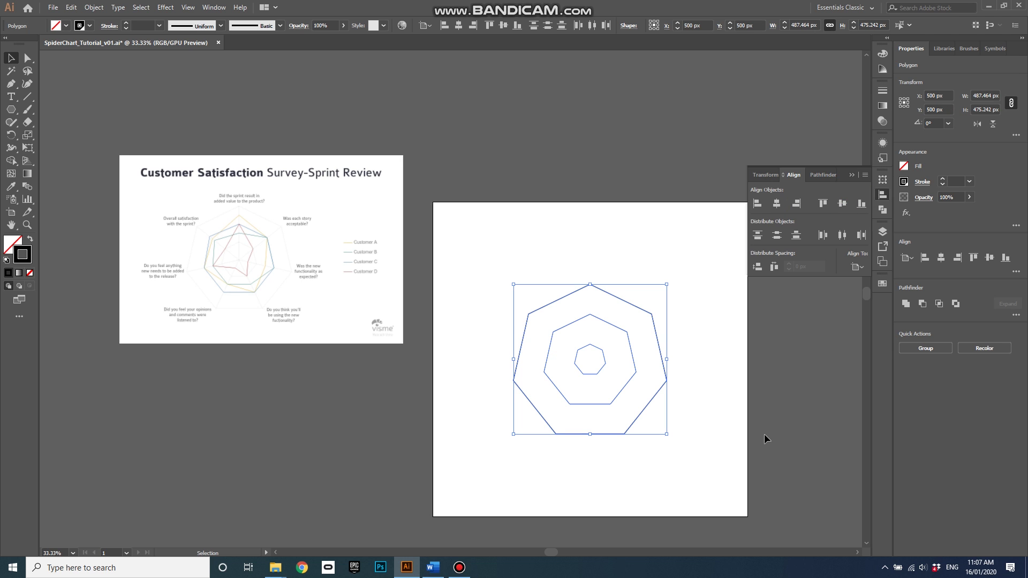
{"action": "left_click", "coordinate": [709, 407]}
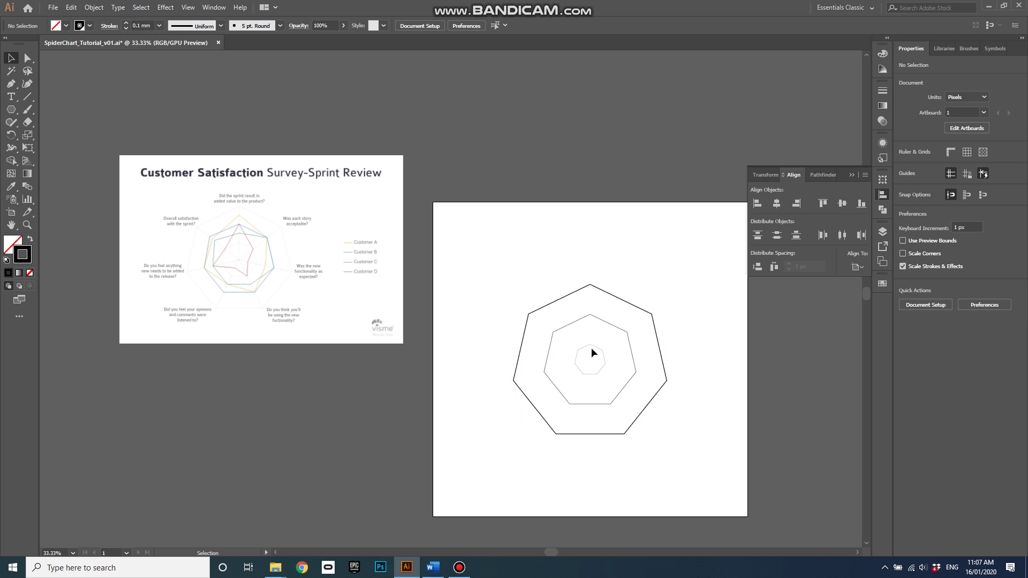
{"action": "scroll", "coordinate": [632, 347], "scroll_direction": "up", "scroll_amount": 2}
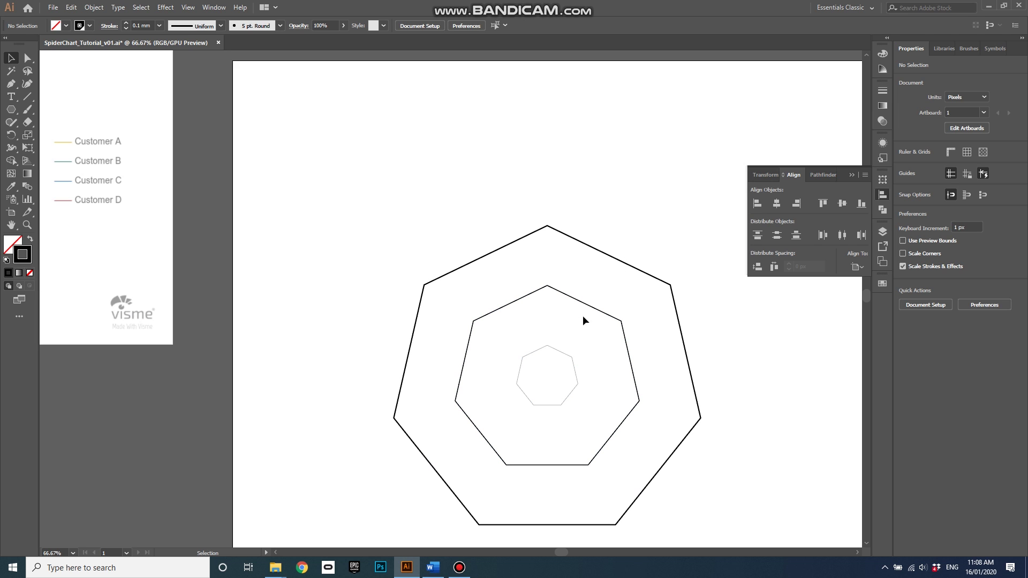
Step: Group the three concentric heptagons together
{"action": "left_click_drag", "start_coordinate": [748, 484], "coordinate": [422, 219]}
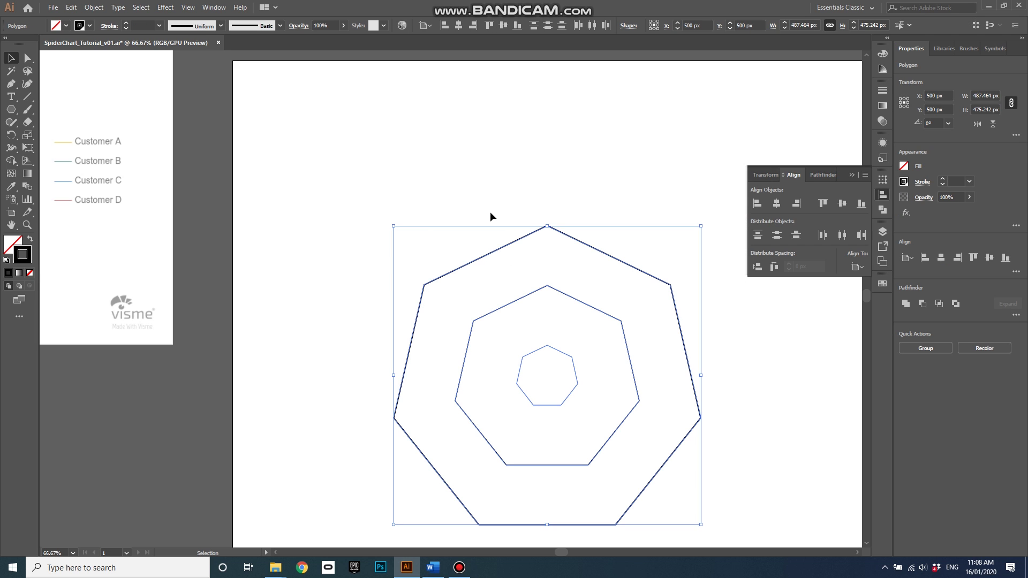
{"action": "key", "text": "ctrl+g"}
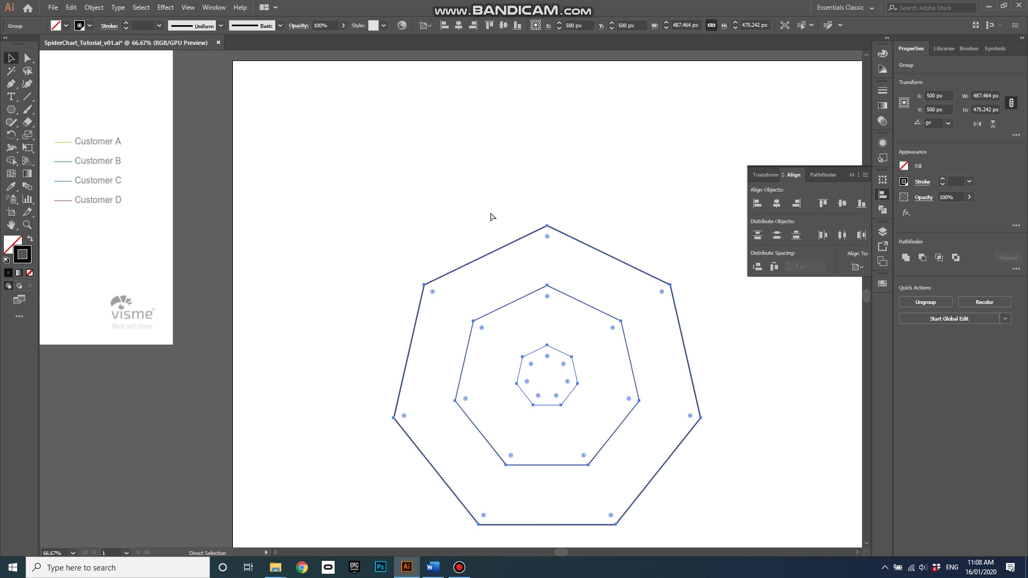
{"action": "left_click", "coordinate": [852, 175]}
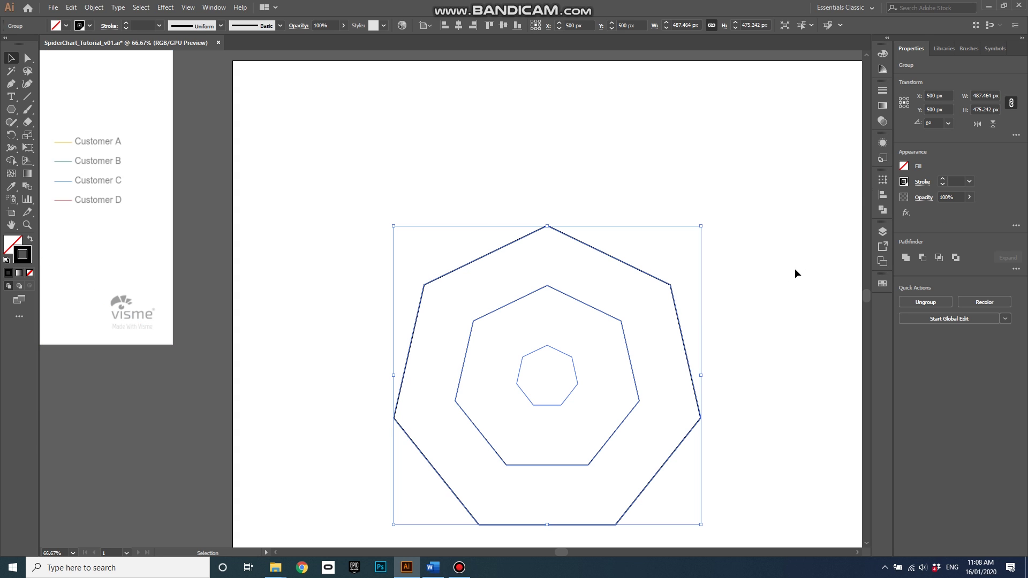
Step: Give the heptagon group a 0.5 mm stroke weight
{"action": "left_click", "coordinate": [969, 182]}
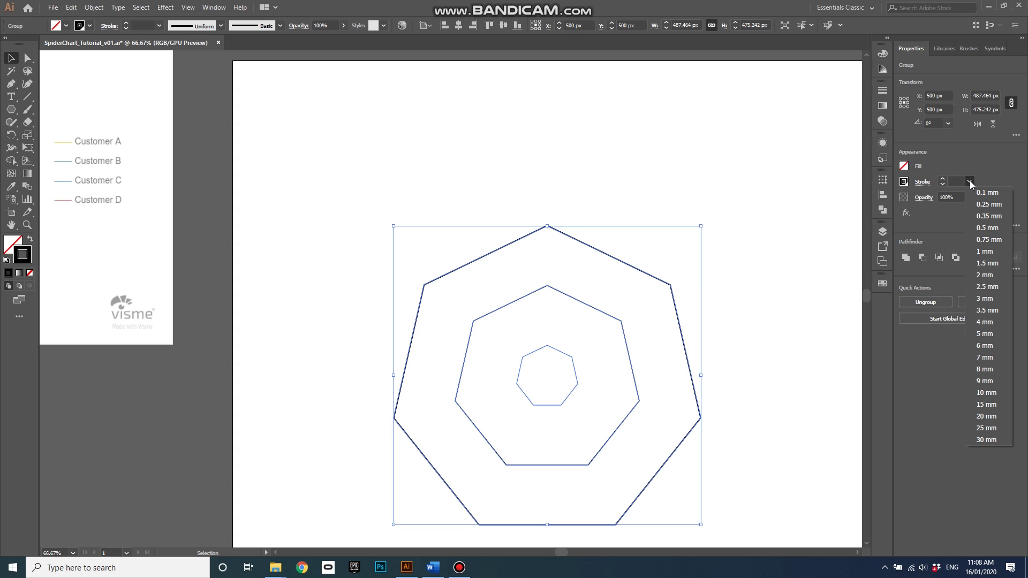
{"action": "left_click", "coordinate": [986, 227]}
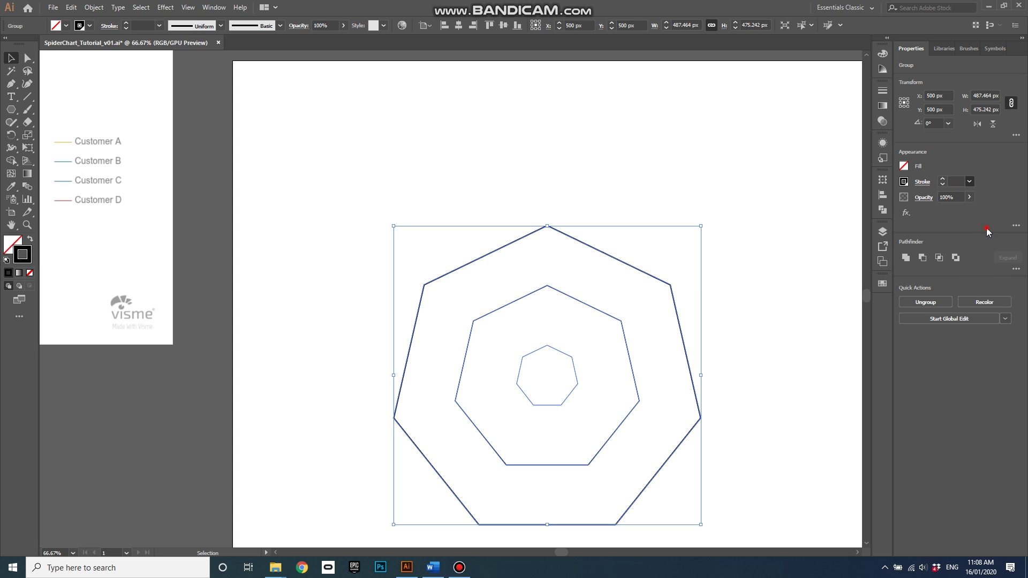
{"action": "scroll", "coordinate": [712, 209], "scroll_direction": "down", "scroll_amount": 2}
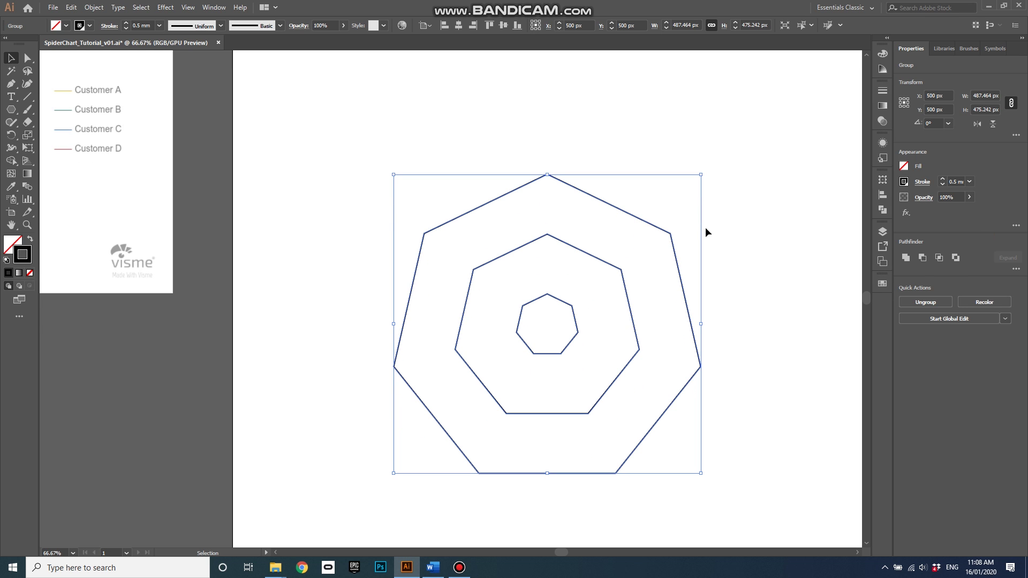
Step: Make the heptagon outlines dashed with a 2 mm dash and 2 mm gap
{"action": "left_click", "coordinate": [922, 182]}
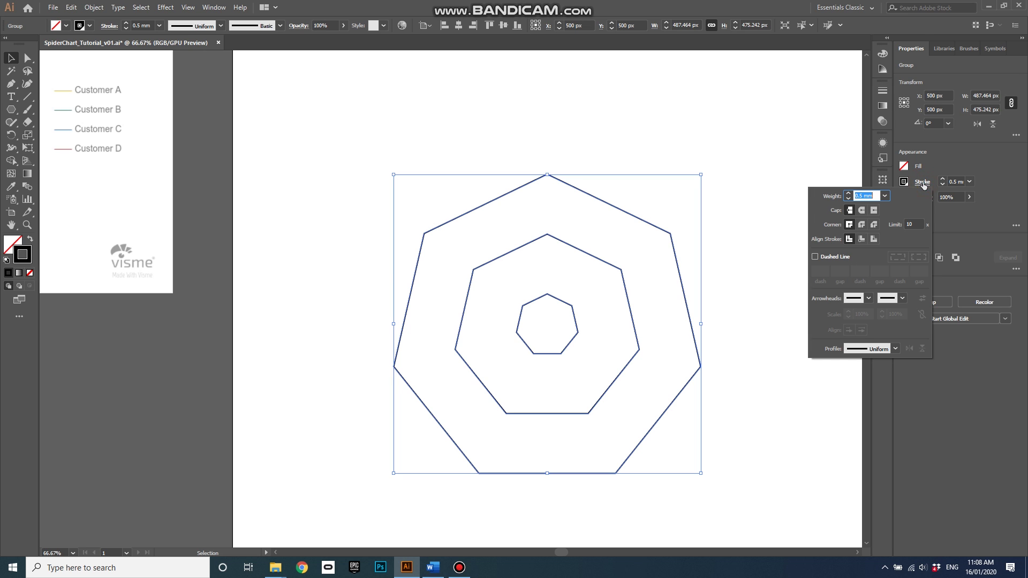
{"action": "left_click", "coordinate": [814, 257]}
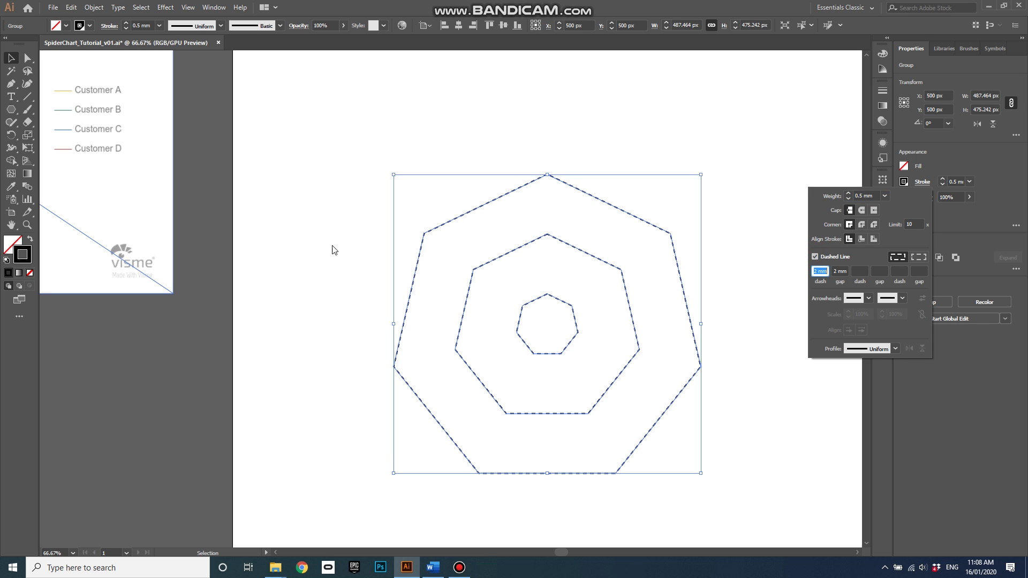
{"action": "left_click", "coordinate": [922, 184]}
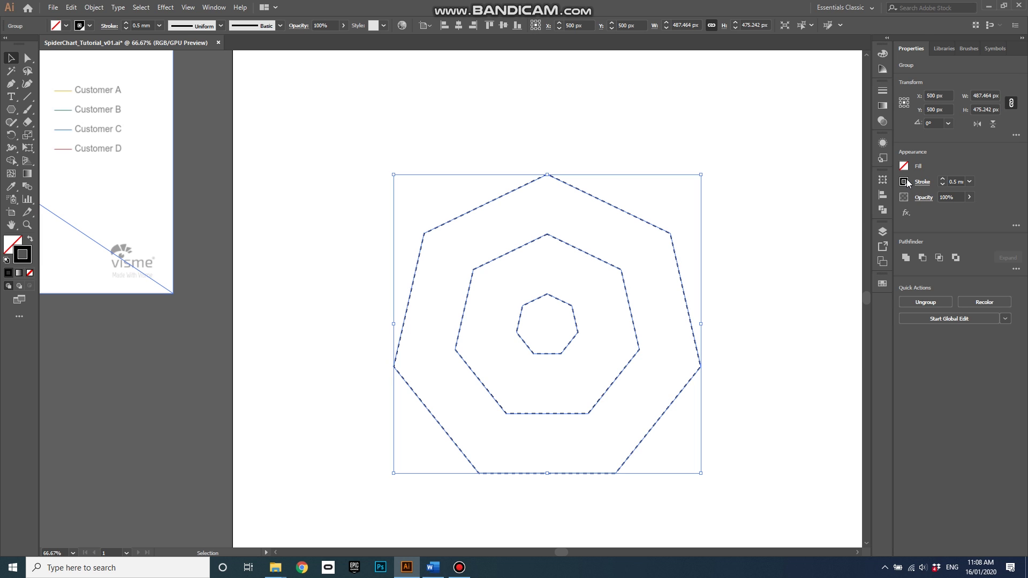
Step: Colour the dashed outlines light grey (C0 M0 Y0 K40) and deselect
{"action": "left_click", "coordinate": [904, 182]}
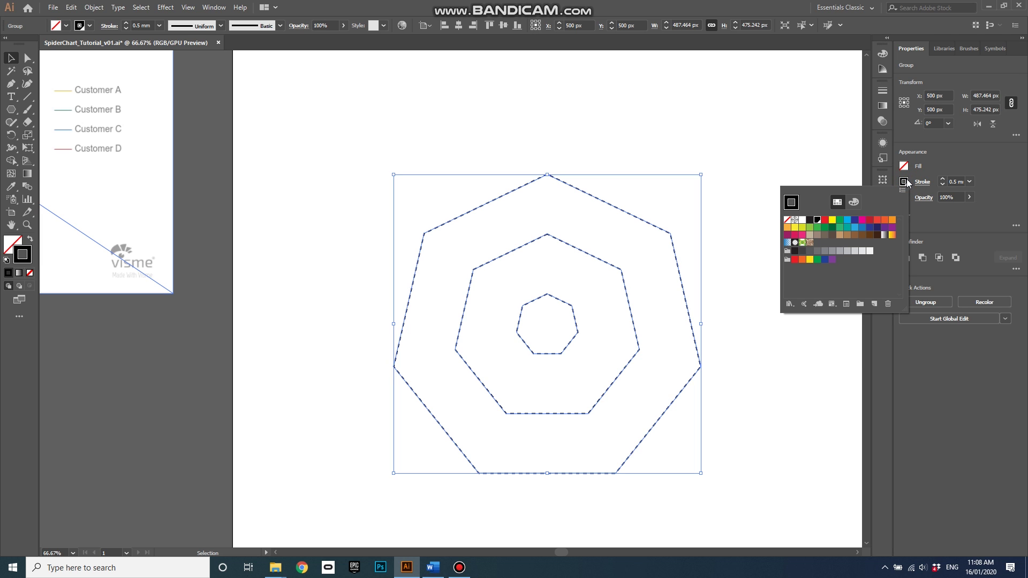
{"action": "left_click", "coordinate": [840, 251]}
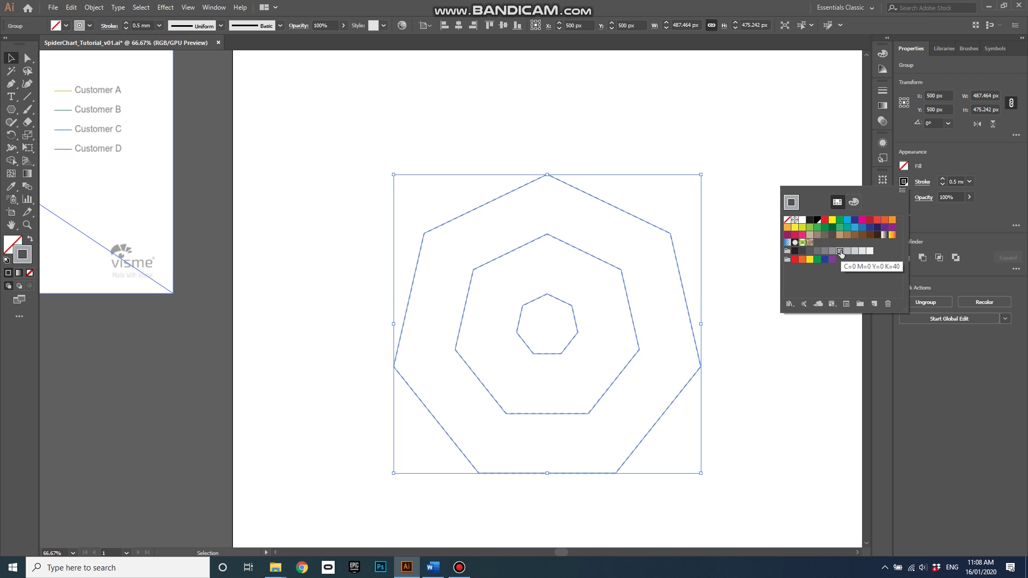
{"action": "left_click", "coordinate": [739, 190]}
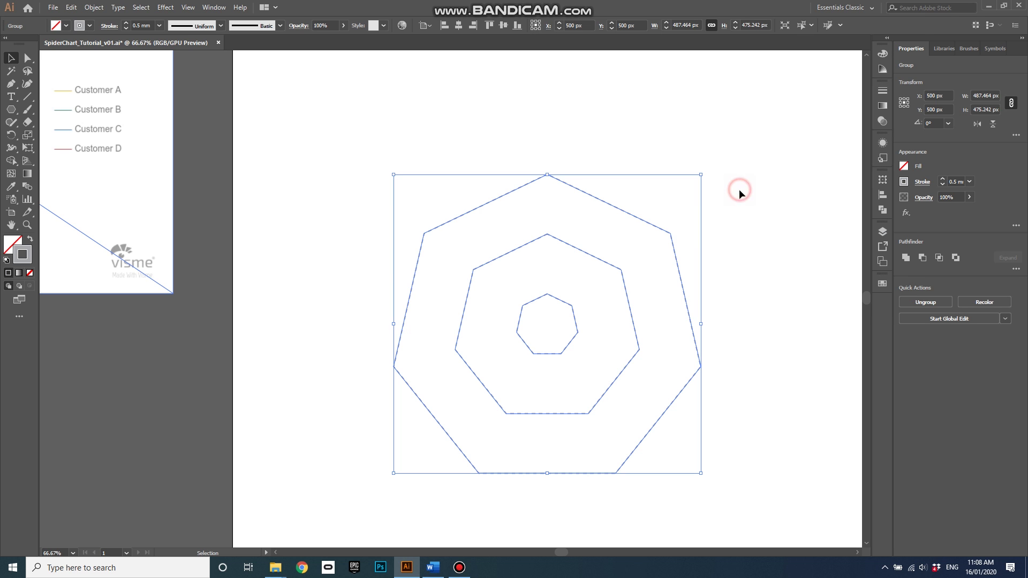
{"action": "left_click", "coordinate": [733, 231]}
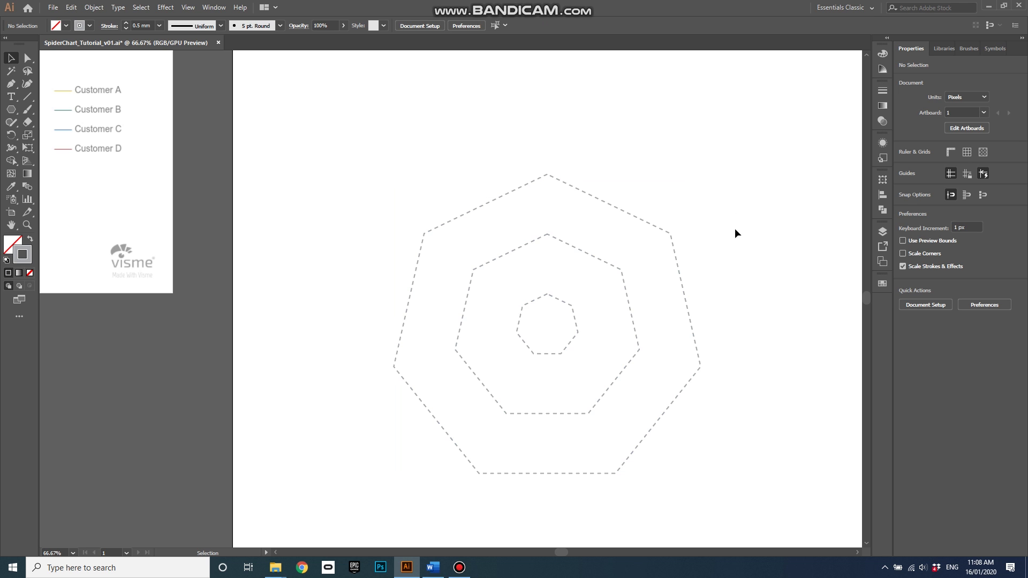
{"action": "scroll", "coordinate": [735, 229], "scroll_direction": "down", "scroll_amount": 1}
{"action": "scroll", "coordinate": [654, 248], "scroll_direction": "down", "scroll_amount": 1}
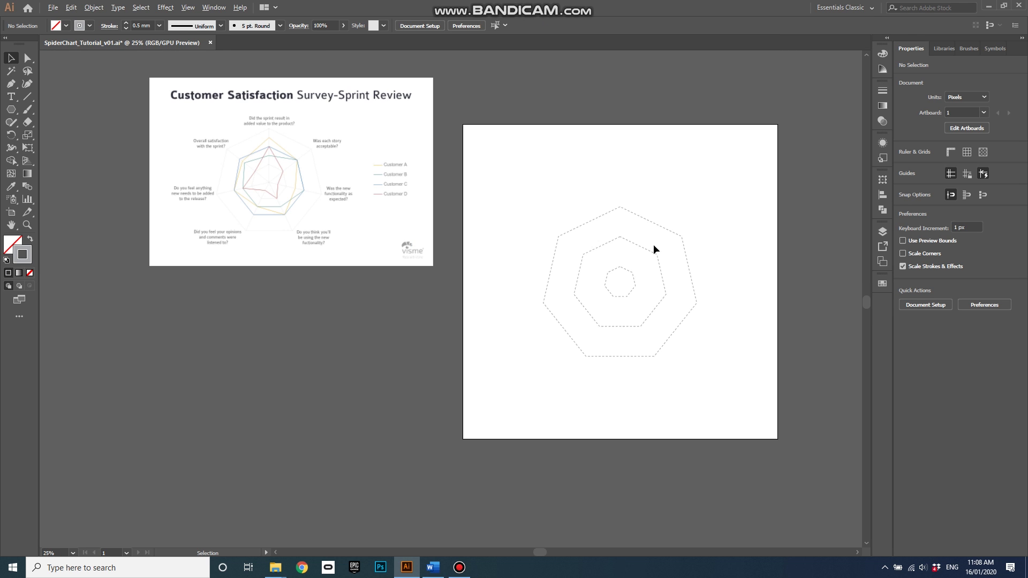
{"action": "scroll", "coordinate": [278, 182], "scroll_direction": "up", "scroll_amount": 3}
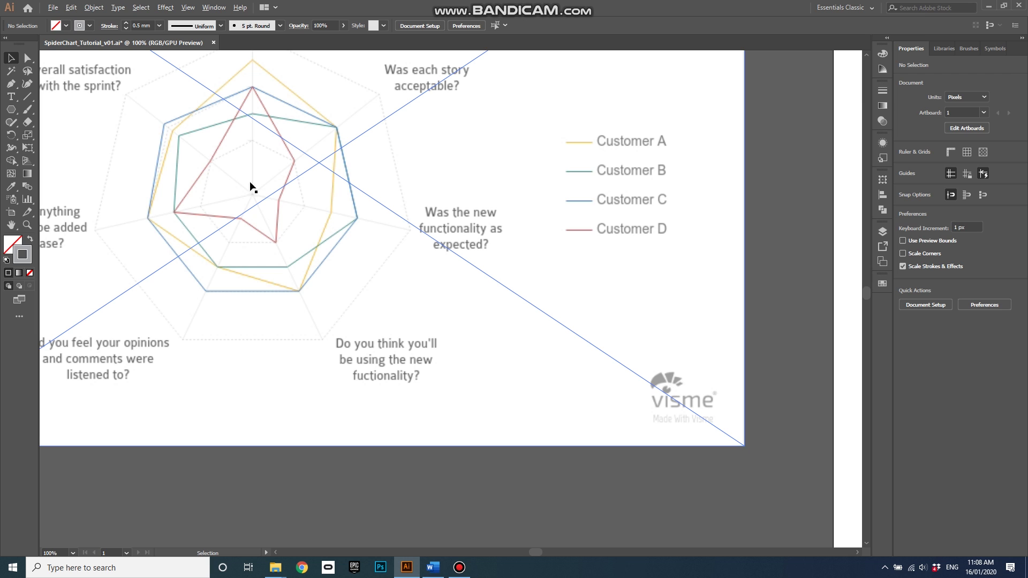
{"action": "scroll", "coordinate": [267, 188], "scroll_direction": "down", "scroll_amount": 3}
{"action": "scroll", "coordinate": [597, 278], "scroll_direction": "down", "scroll_amount": 1}
{"action": "scroll", "coordinate": [612, 268], "scroll_direction": "up", "scroll_amount": 2}
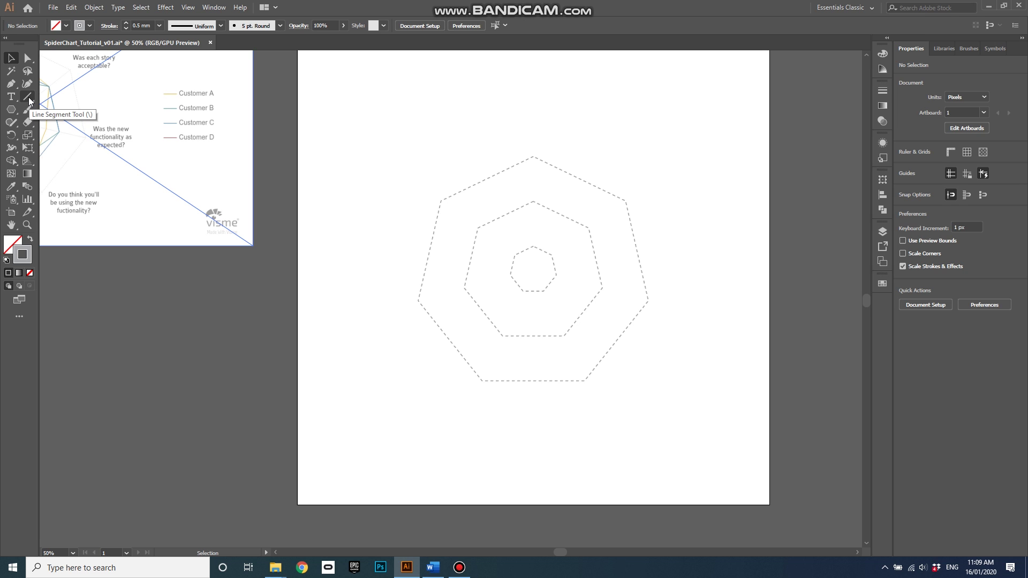
Step: Choose the Line Segment Tool and confirm Smart Guides are on
{"action": "left_click", "coordinate": [27, 97]}
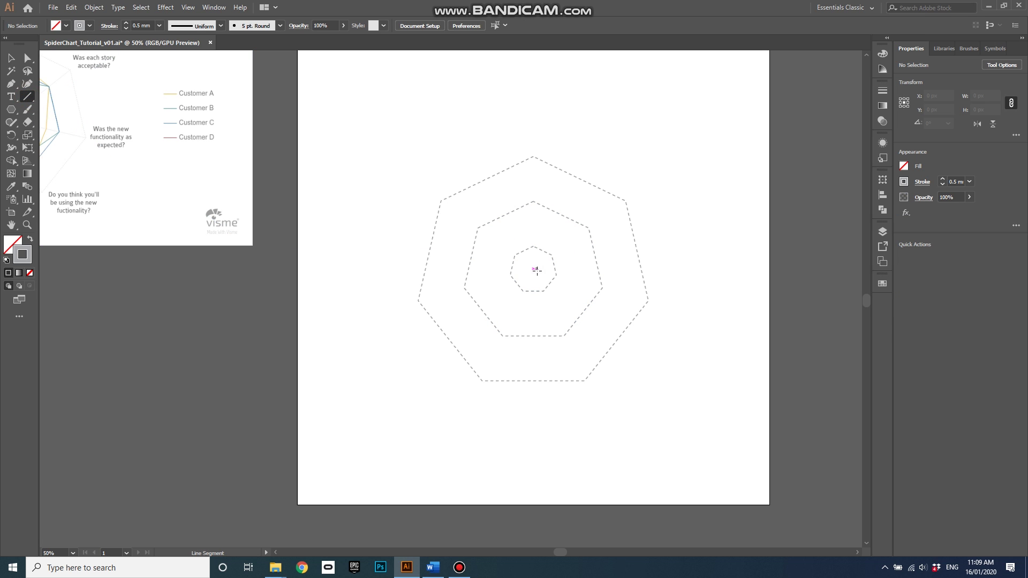
{"action": "left_click", "coordinate": [186, 8]}
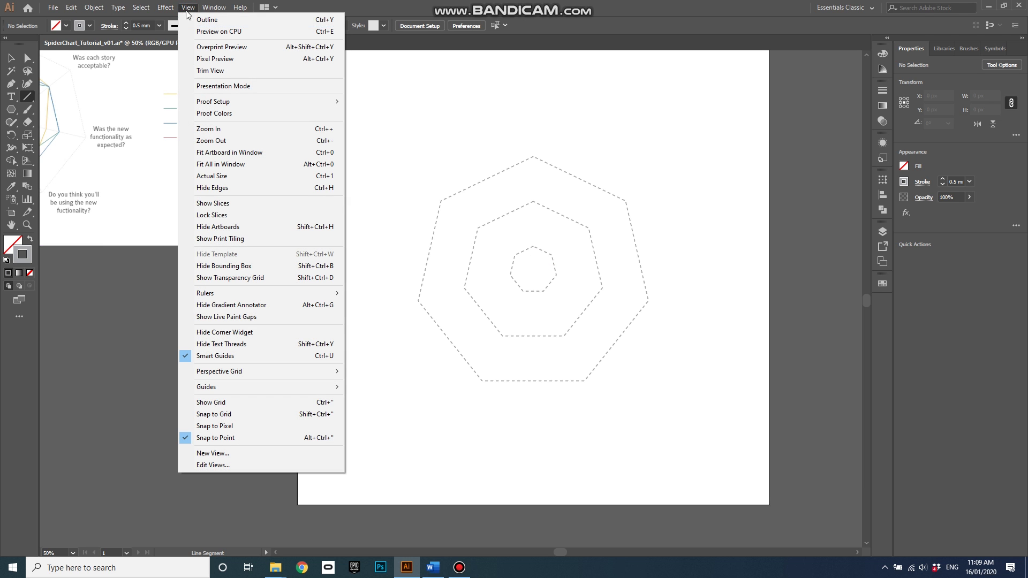
{"action": "left_click", "coordinate": [397, 123]}
{"action": "left_click", "coordinate": [540, 314]}
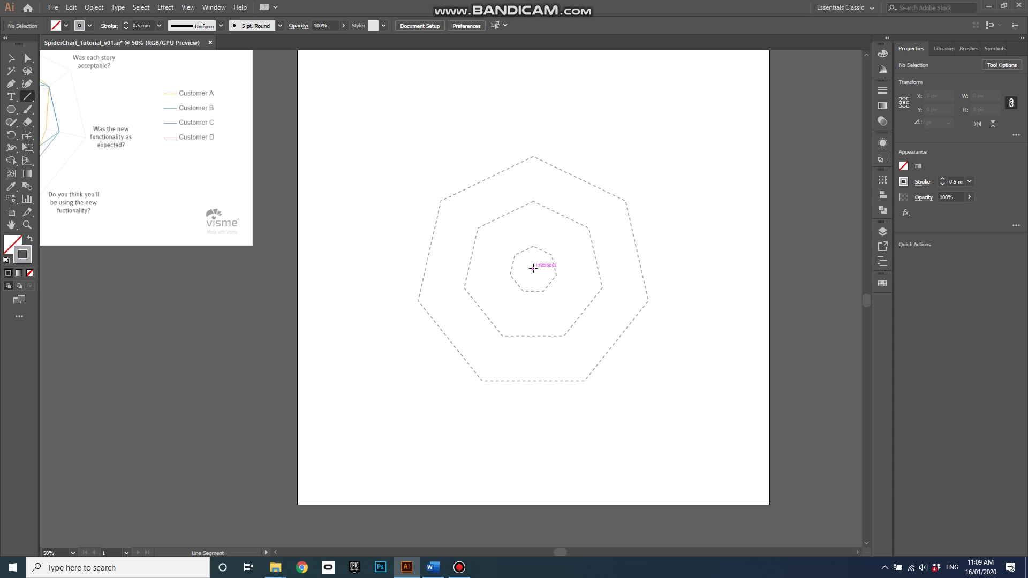
Step: Draw seven spokes from the shared centre to each outer heptagon vertex
{"action": "left_click_drag", "start_coordinate": [533, 268], "coordinate": [625, 201]}
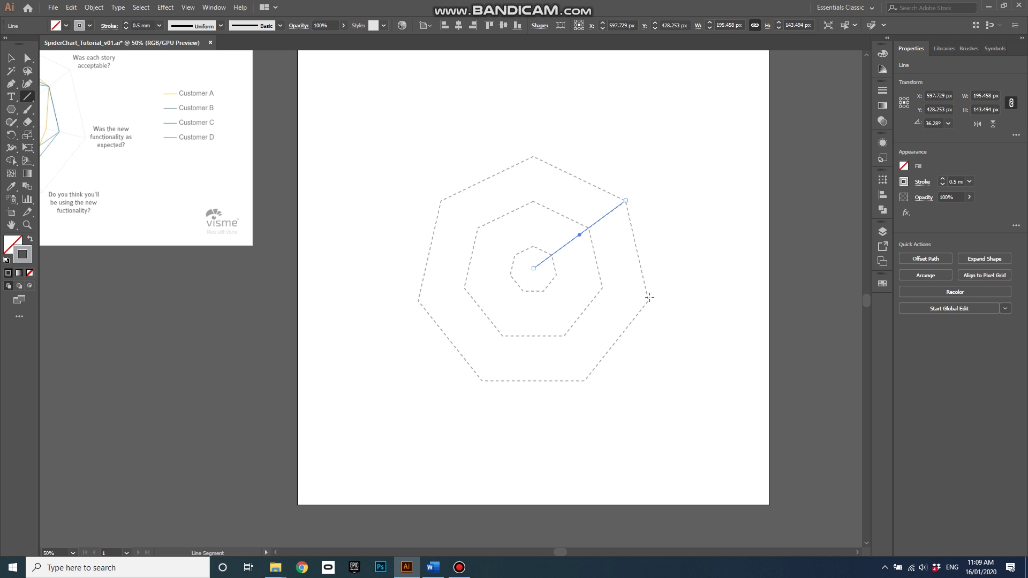
{"action": "left_click_drag", "start_coordinate": [648, 300], "coordinate": [533, 268]}
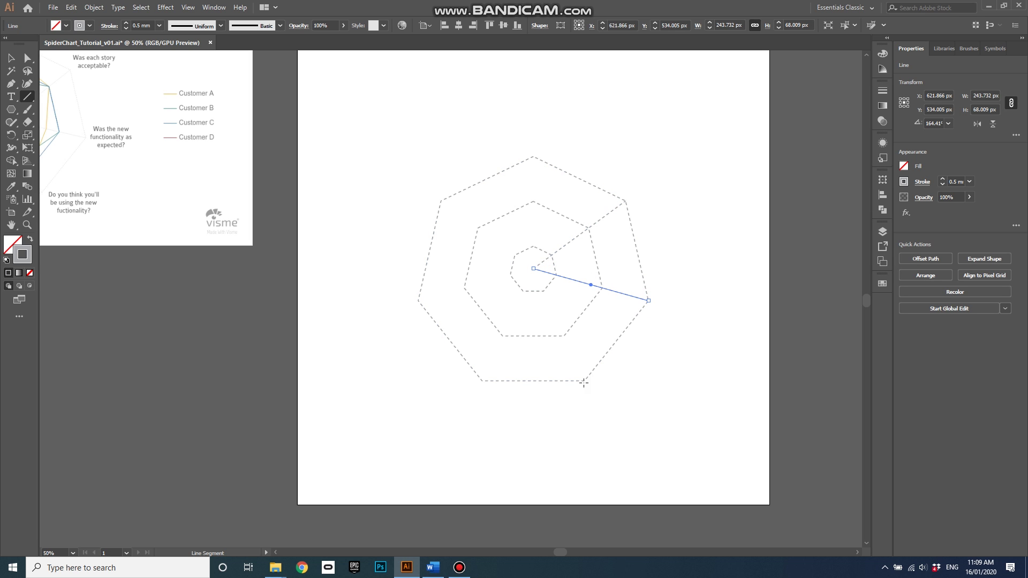
{"action": "left_click_drag", "start_coordinate": [583, 382], "coordinate": [534, 268]}
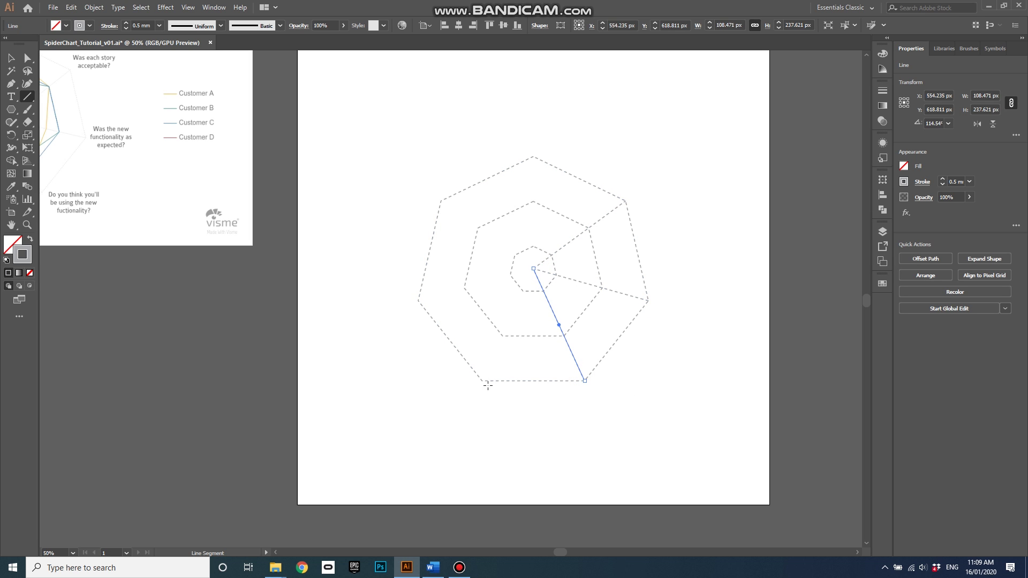
{"action": "left_click_drag", "start_coordinate": [482, 381], "coordinate": [534, 269]}
{"action": "left_click_drag", "start_coordinate": [418, 301], "coordinate": [533, 269]}
{"action": "left_click_drag", "start_coordinate": [441, 201], "coordinate": [533, 268]}
{"action": "left_click_drag", "start_coordinate": [533, 157], "coordinate": [533, 268]}
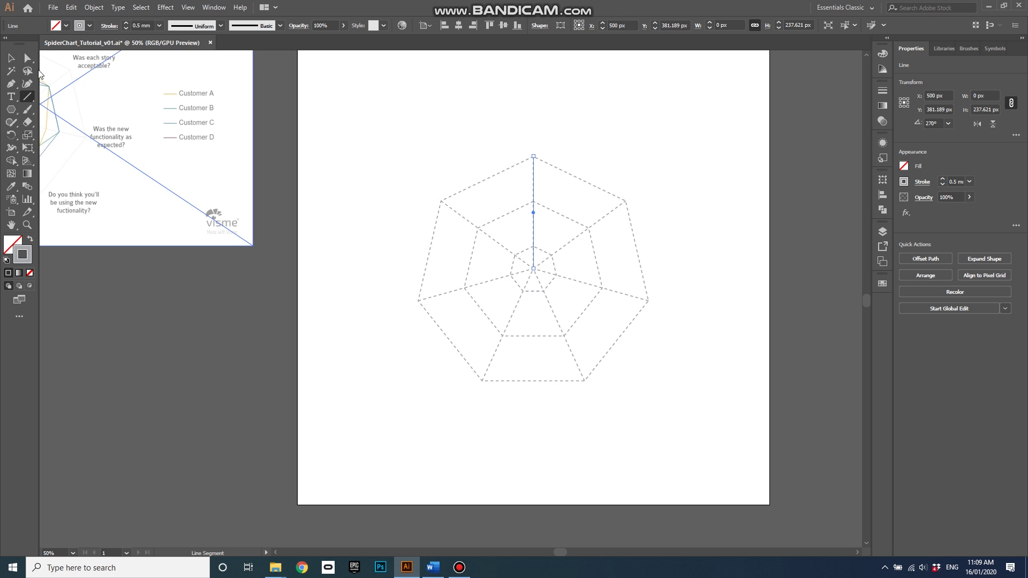
{"action": "key", "text": "v"}
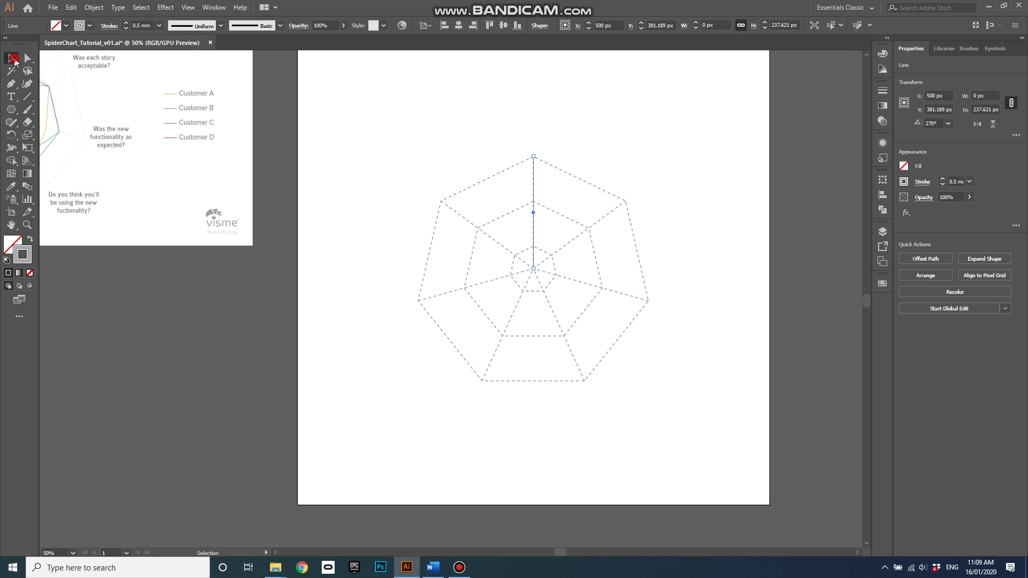
Step: Select all the radial spokes plus the inner heptagon and group them
{"action": "left_click", "coordinate": [602, 219], "text": "shift"}
{"action": "left_click", "coordinate": [614, 294], "text": "shift"}
{"action": "left_click", "coordinate": [566, 349], "text": "shift"}
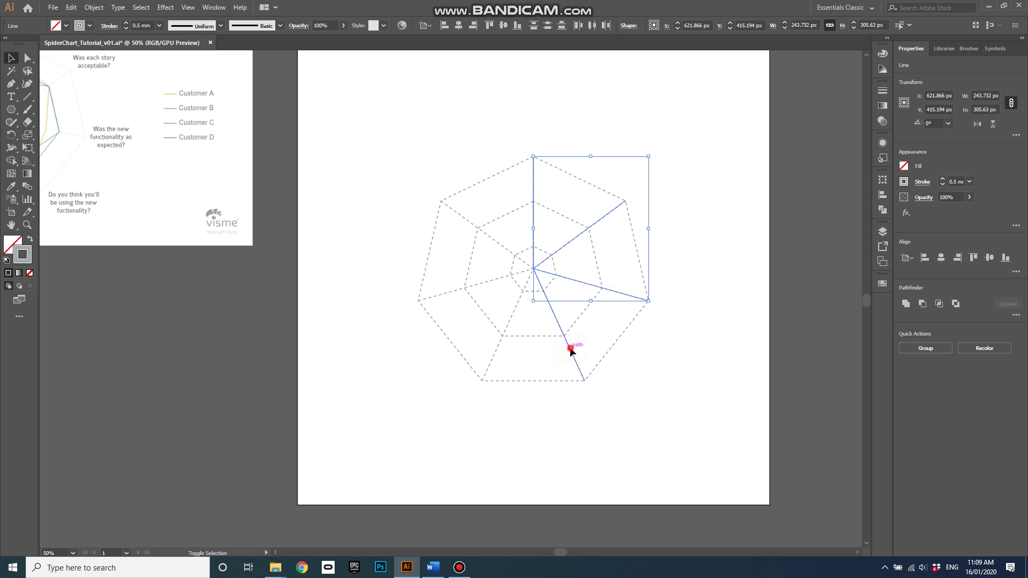
{"action": "left_click", "coordinate": [496, 352], "text": "shift"}
{"action": "left_click", "coordinate": [450, 292], "text": "shift"}
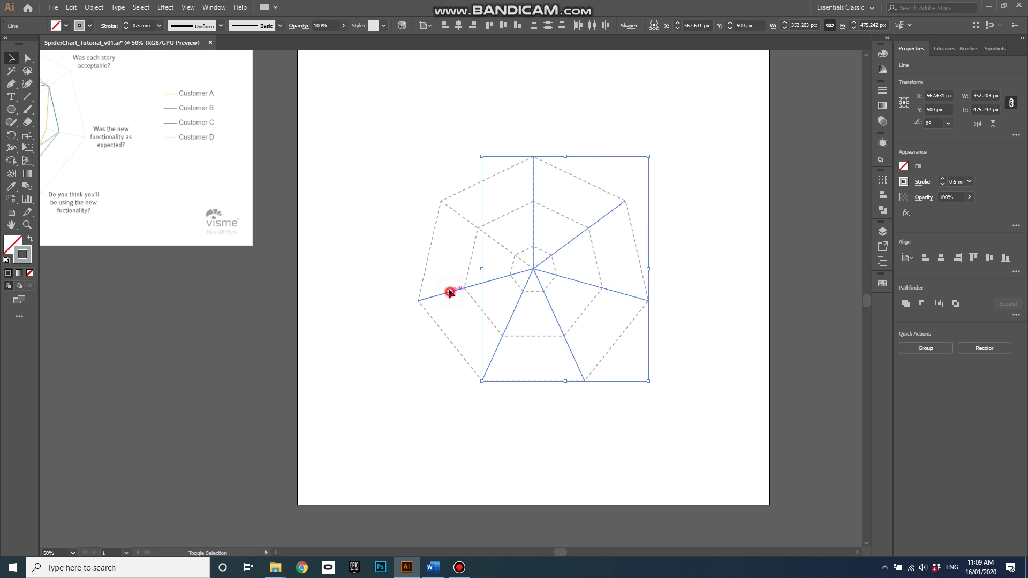
{"action": "left_click", "coordinate": [461, 216], "text": "shift"}
{"action": "left_click", "coordinate": [538, 249], "text": "shift"}
{"action": "key", "text": "ctrl+g"}
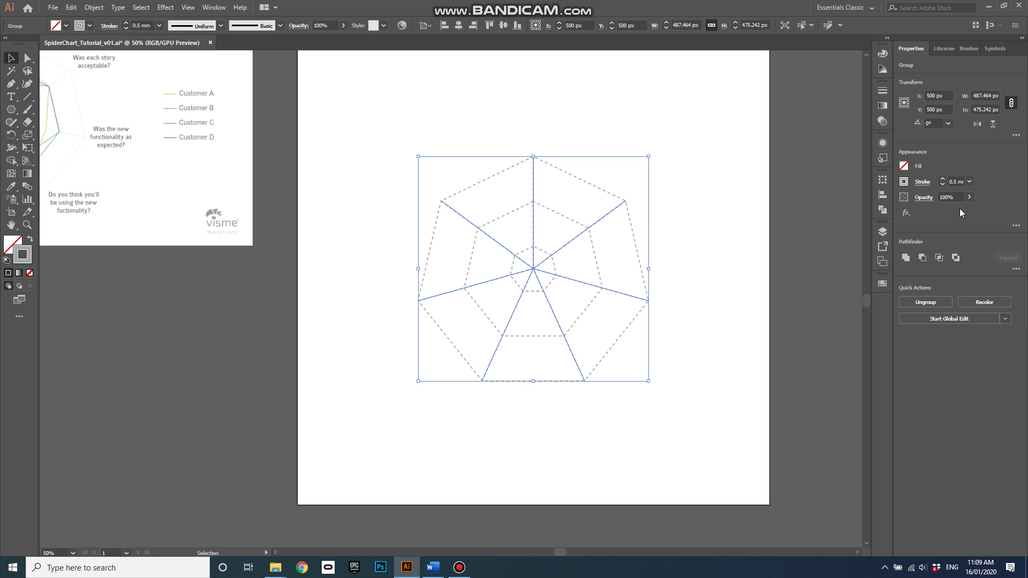
Step: Turn off the dashed line on the group and set its stroke weight to 0.35 mm
{"action": "left_click", "coordinate": [919, 183]}
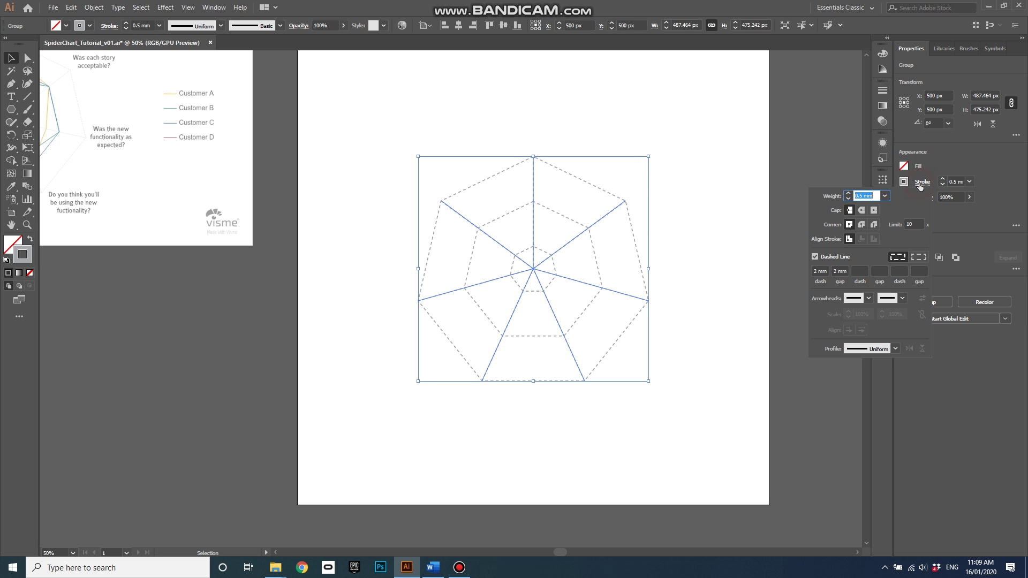
{"action": "left_click", "coordinate": [815, 257]}
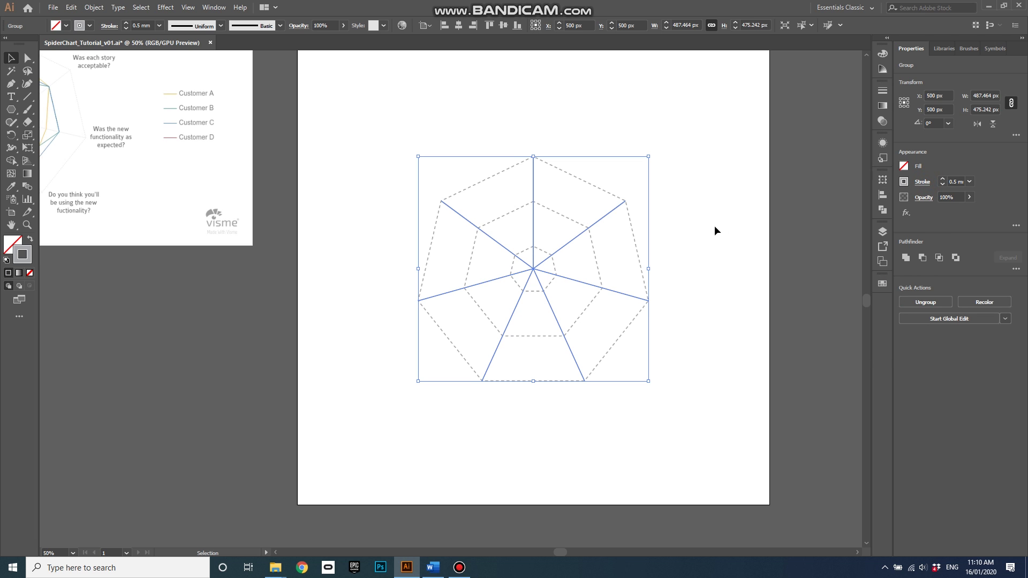
{"action": "left_click", "coordinate": [969, 181]}
{"action": "left_click", "coordinate": [985, 216]}
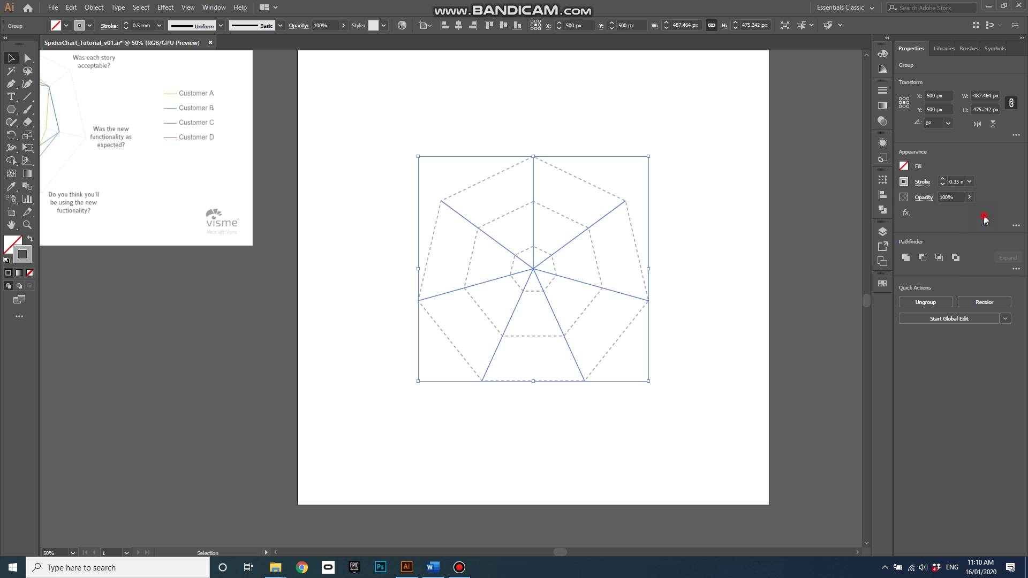
{"action": "left_click", "coordinate": [692, 226]}
Step: Zoom in on the reference image and back out to compare the grid
{"action": "scroll", "coordinate": [584, 234], "scroll_direction": "down", "scroll_amount": 1}
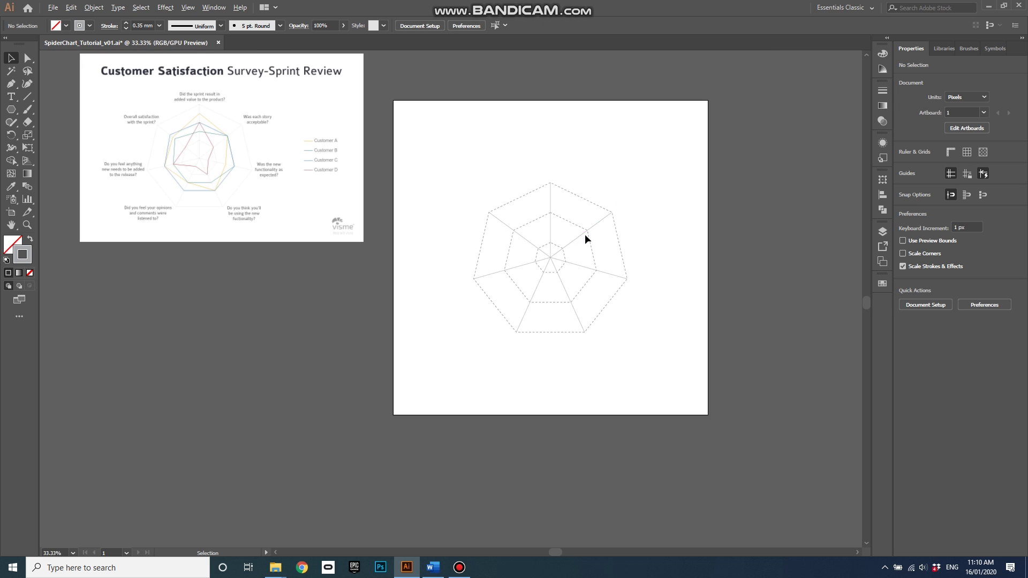
{"action": "scroll", "coordinate": [177, 161], "scroll_direction": "up", "scroll_amount": 3}
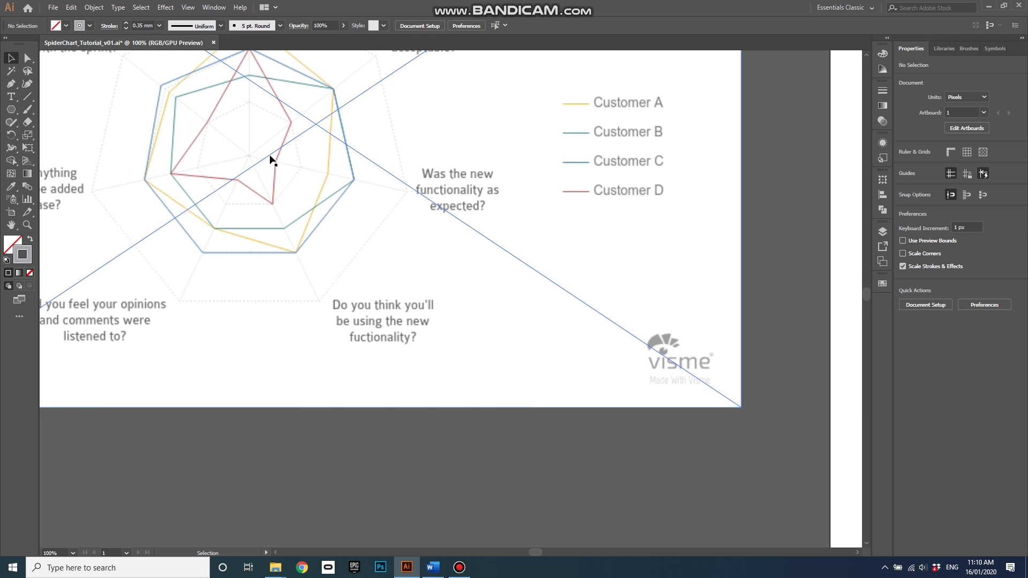
{"action": "scroll", "coordinate": [264, 190], "scroll_direction": "down", "scroll_amount": 3}
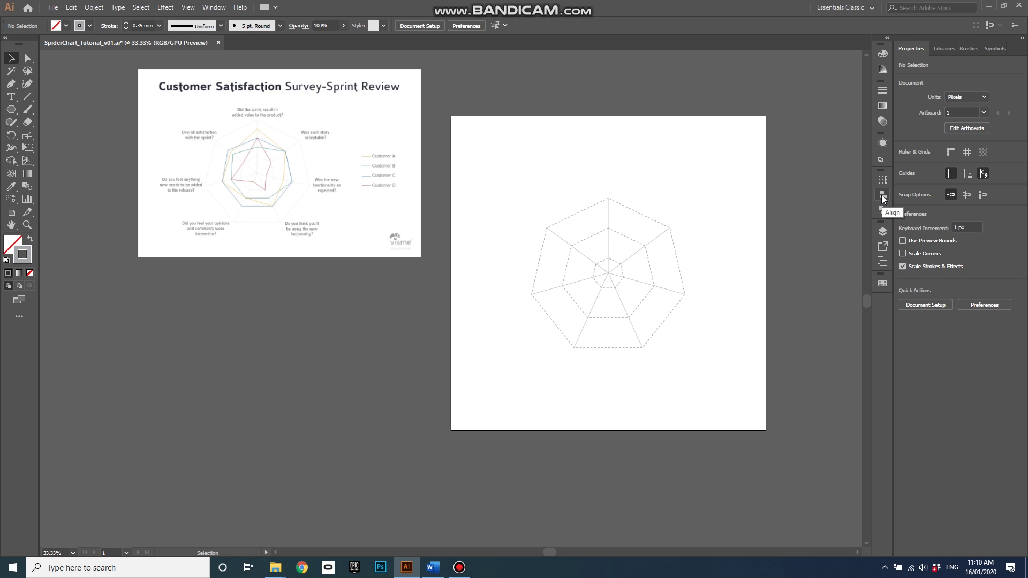
Step: Rename Layer1 to 'Background' and lock it
{"action": "left_click", "coordinate": [883, 231]}
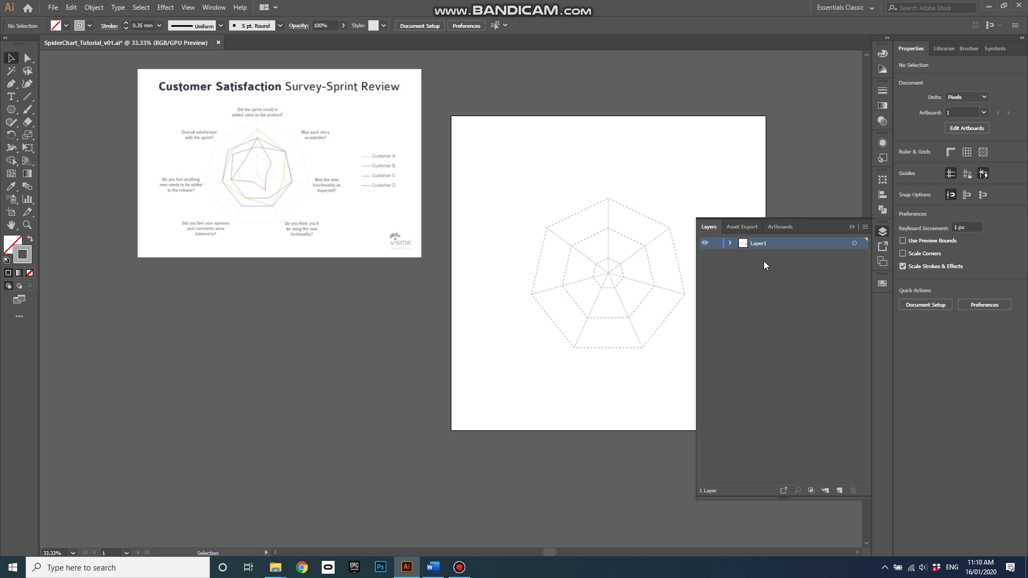
{"action": "double_click", "coordinate": [761, 244]}
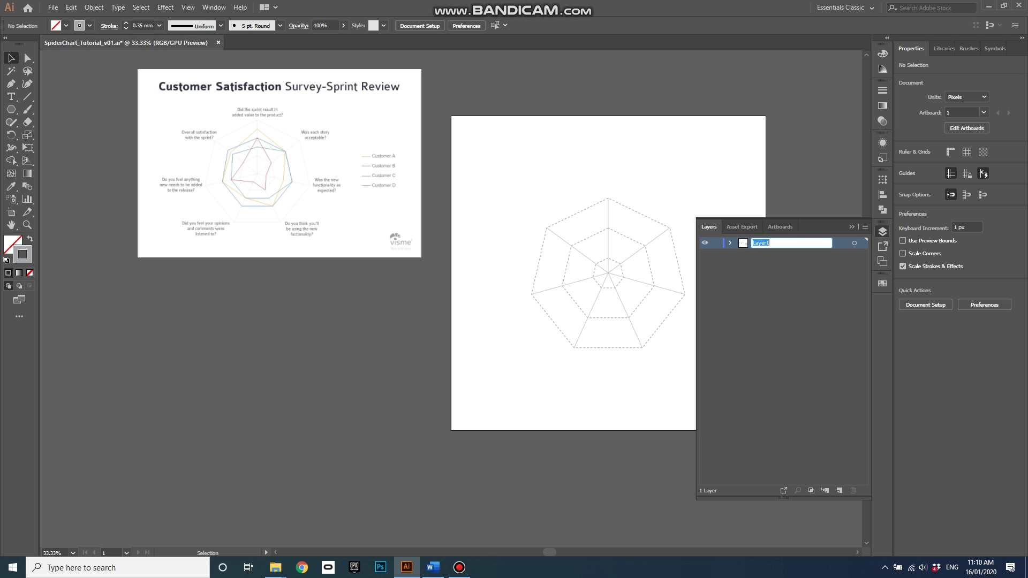
{"action": "type", "text": "Background"}
{"action": "key", "text": "Return"}
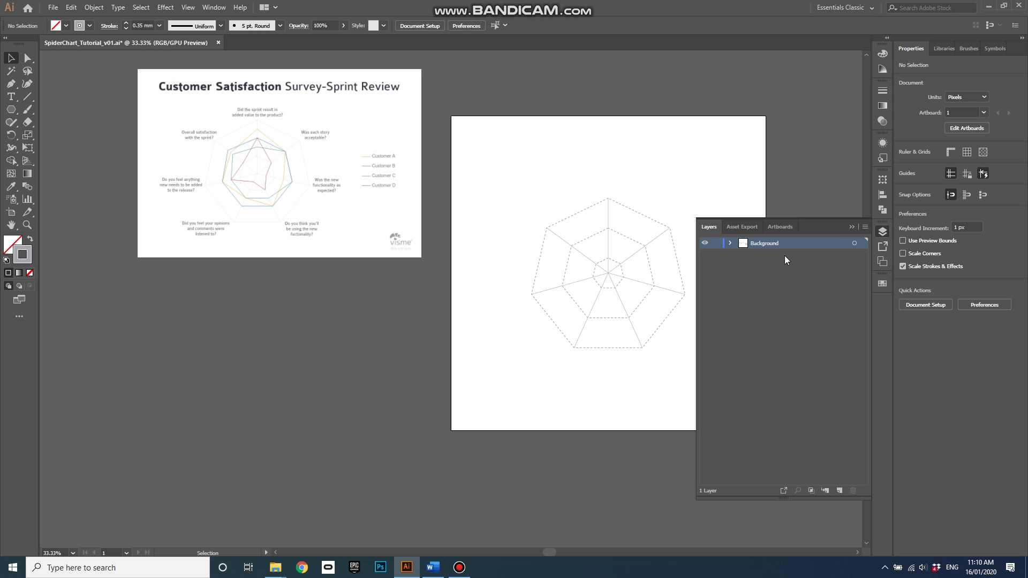
{"action": "left_click", "coordinate": [716, 243]}
Step: Add a new layer above Background named 'ColouredLines'
{"action": "left_click", "coordinate": [838, 490]}
{"action": "double_click", "coordinate": [761, 243]}
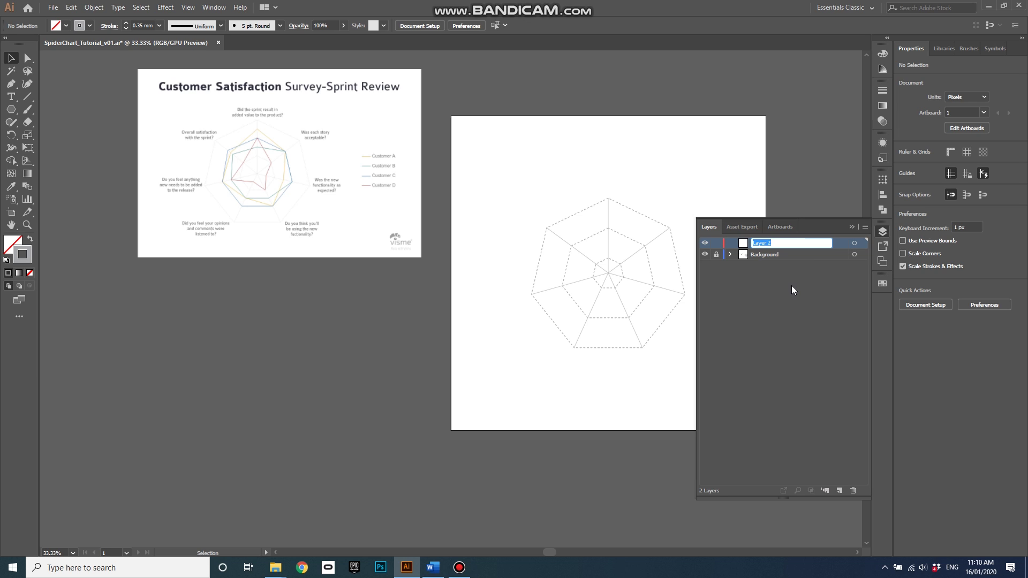
{"action": "type", "text": "ColouredLines"}
{"action": "key", "text": "Return"}
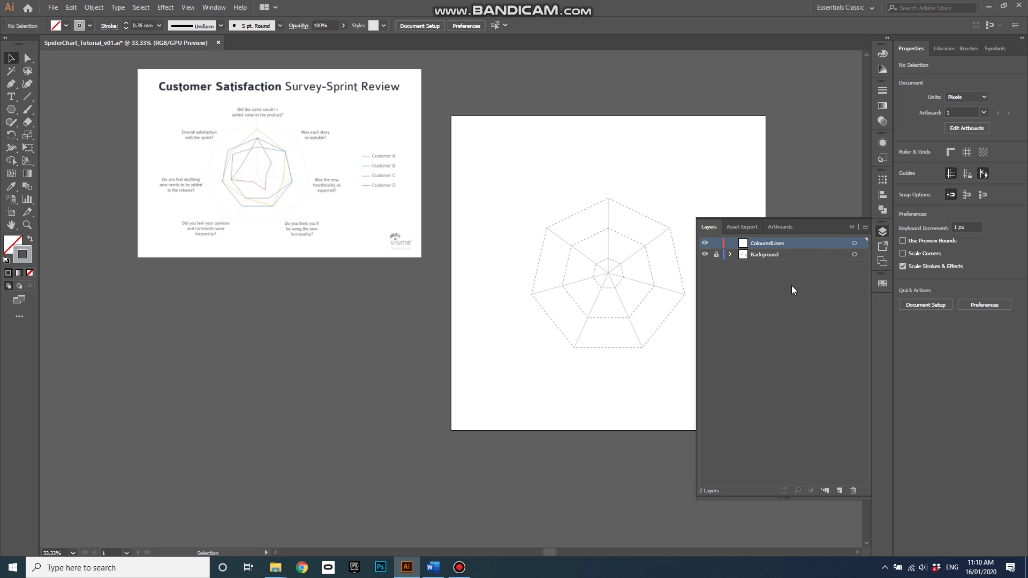